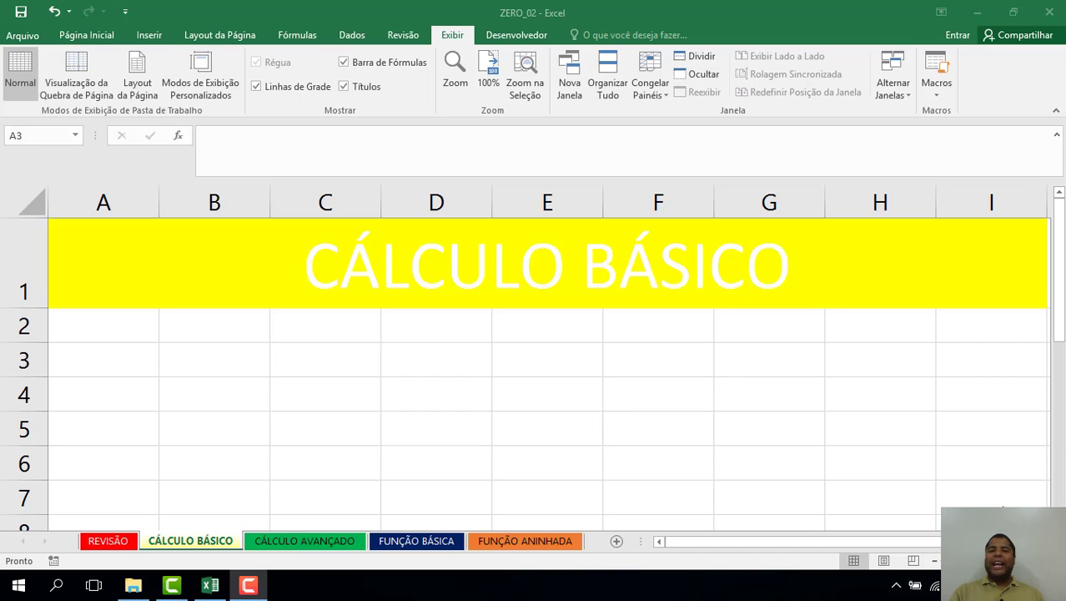
- Insert a new equation on the CÁLCULO BÁSICO sheet and give it an empty superscript structure
left_click(157, 36)
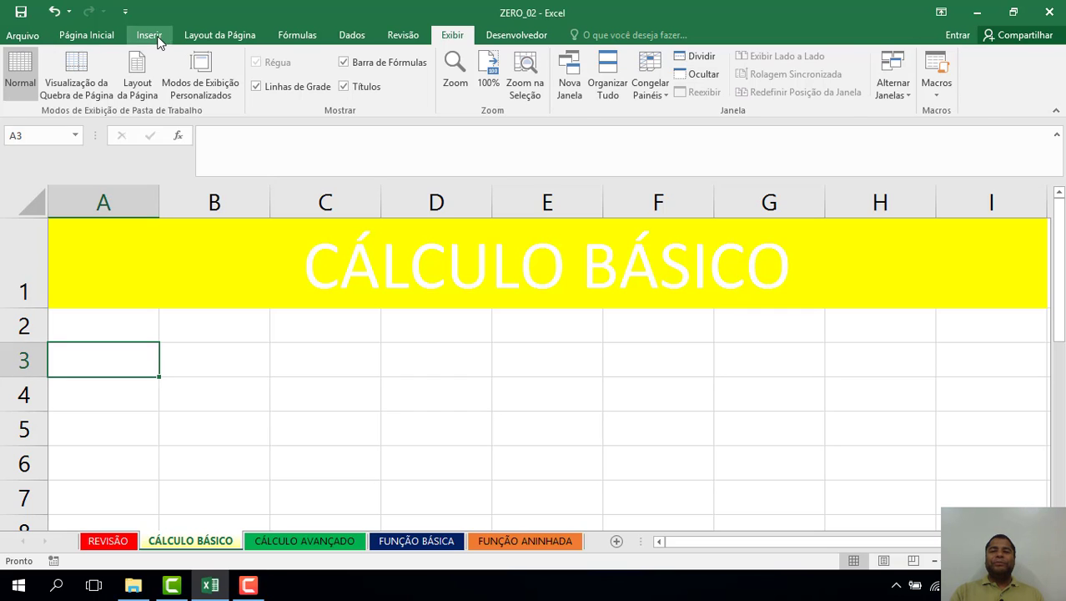
left_click(150, 37)
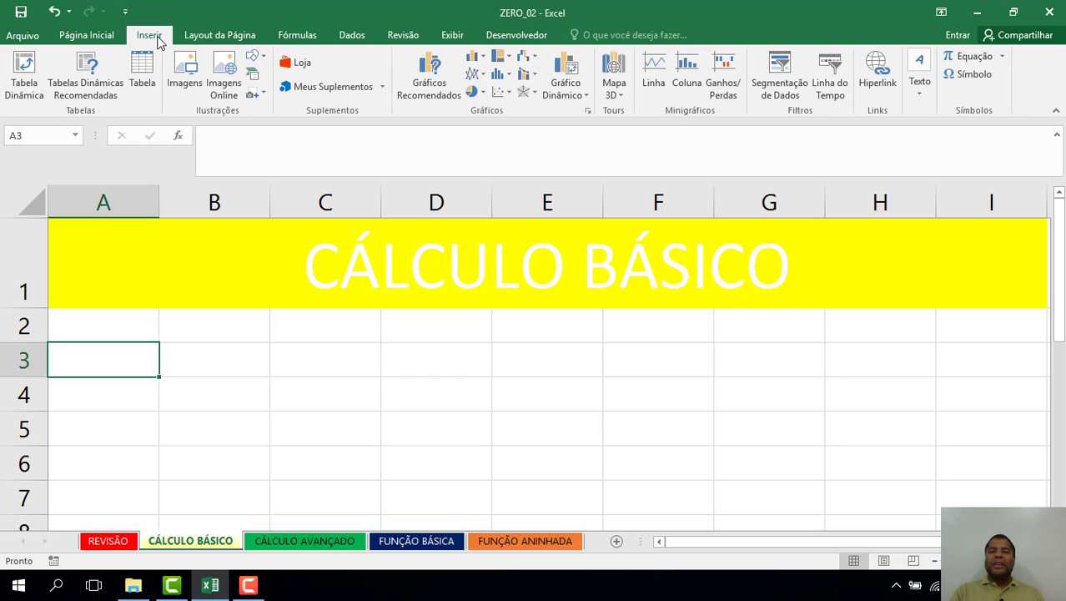
left_click(975, 56)
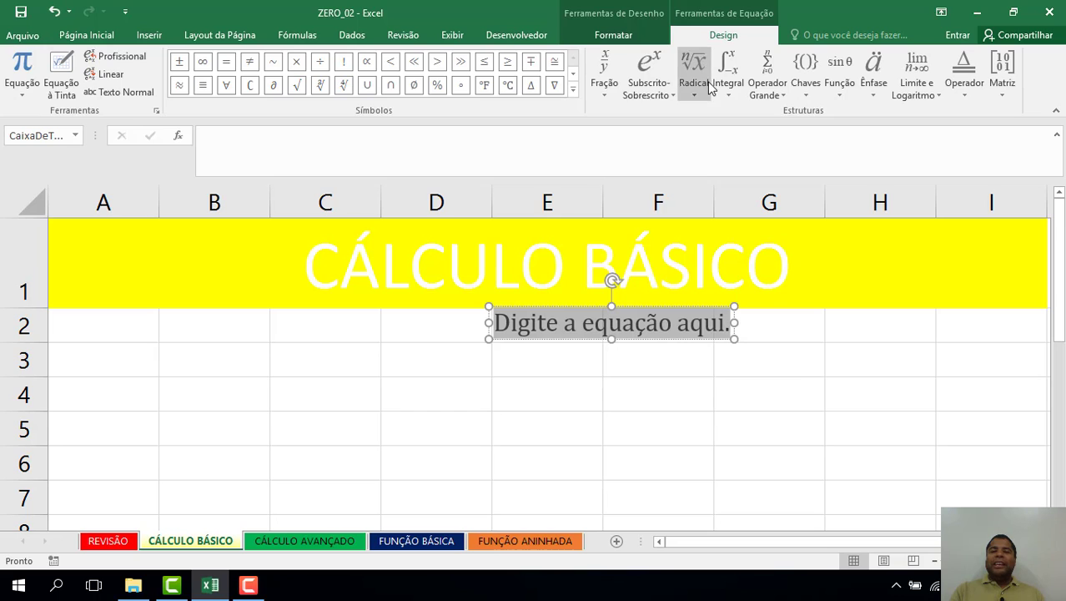
left_click(659, 75)
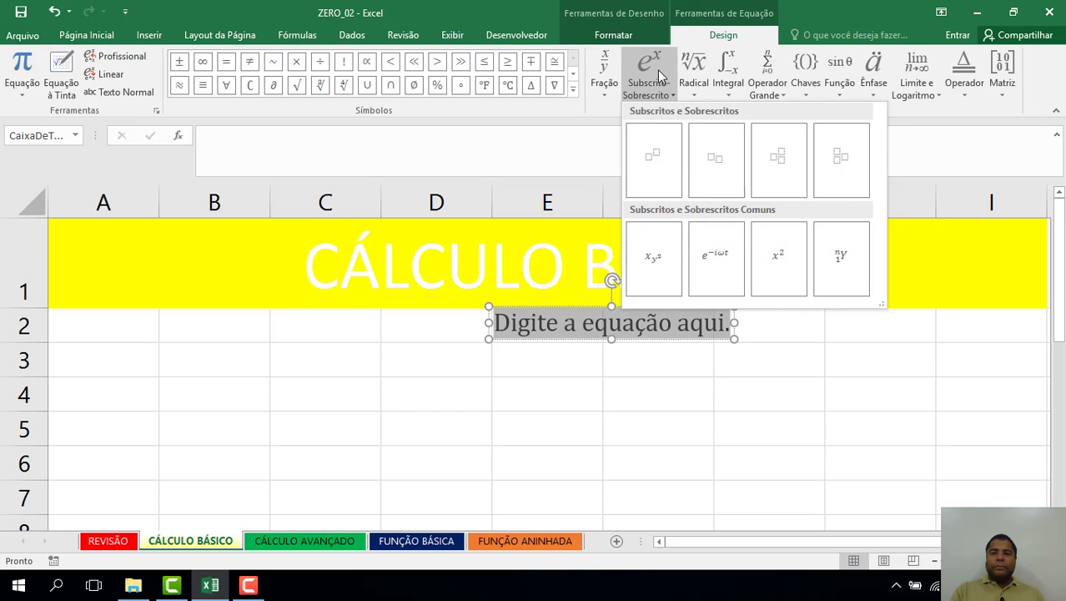
left_click(653, 157)
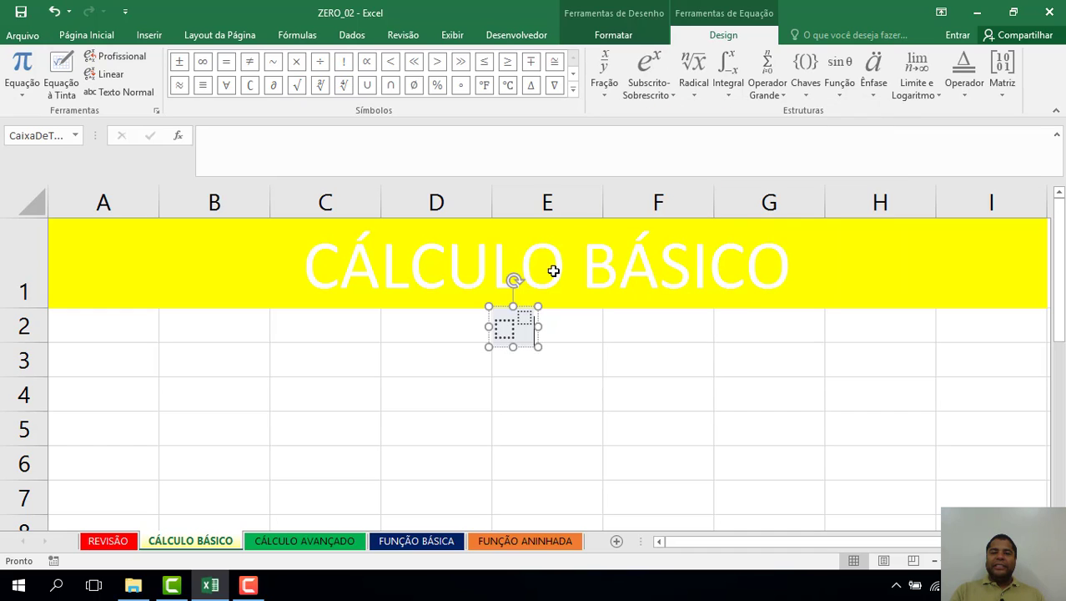
- Enclose the empty base of the equation's superscript structure in parentheses
left_click(506, 326)
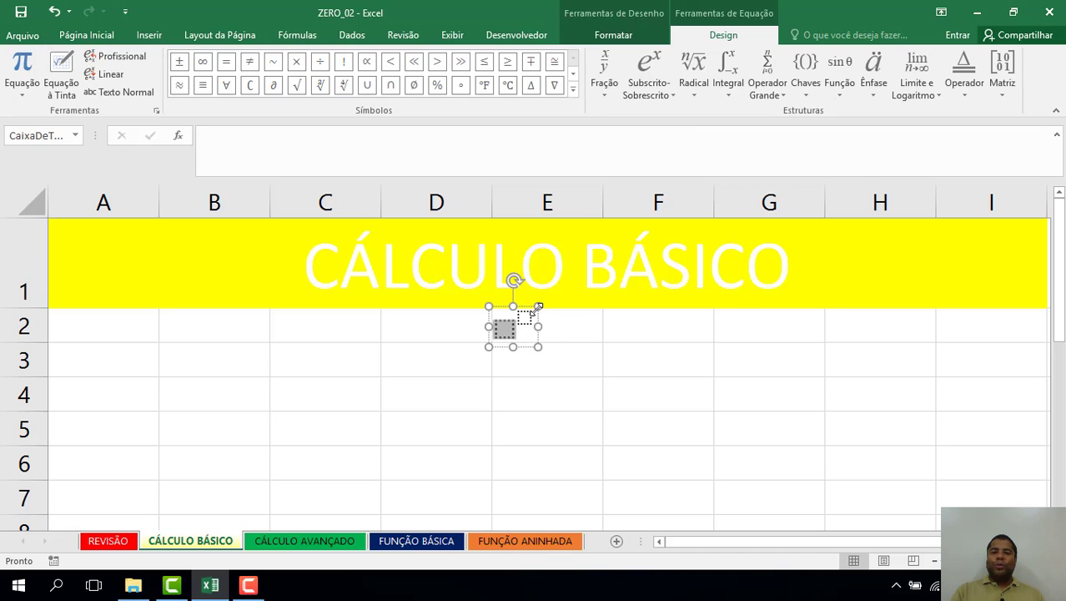
left_click(576, 258)
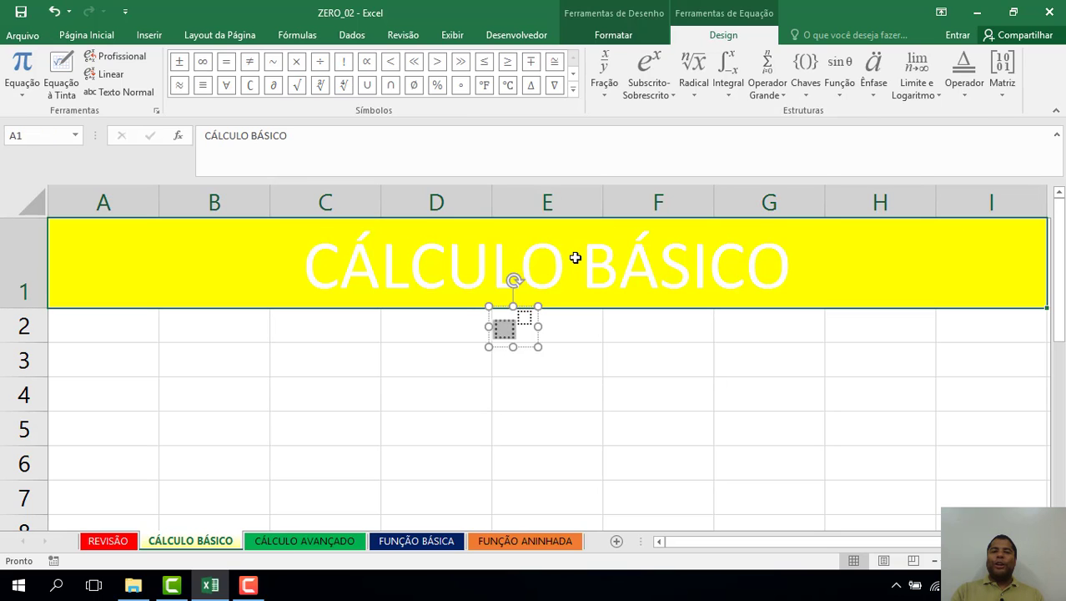
left_click(505, 330)
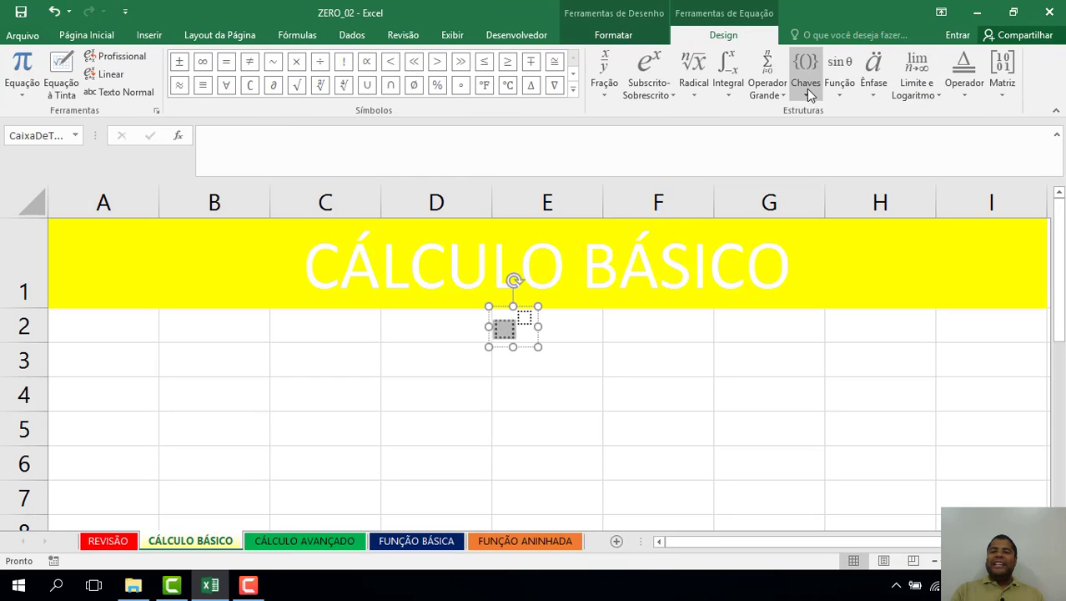
left_click(806, 89)
left_click(821, 158)
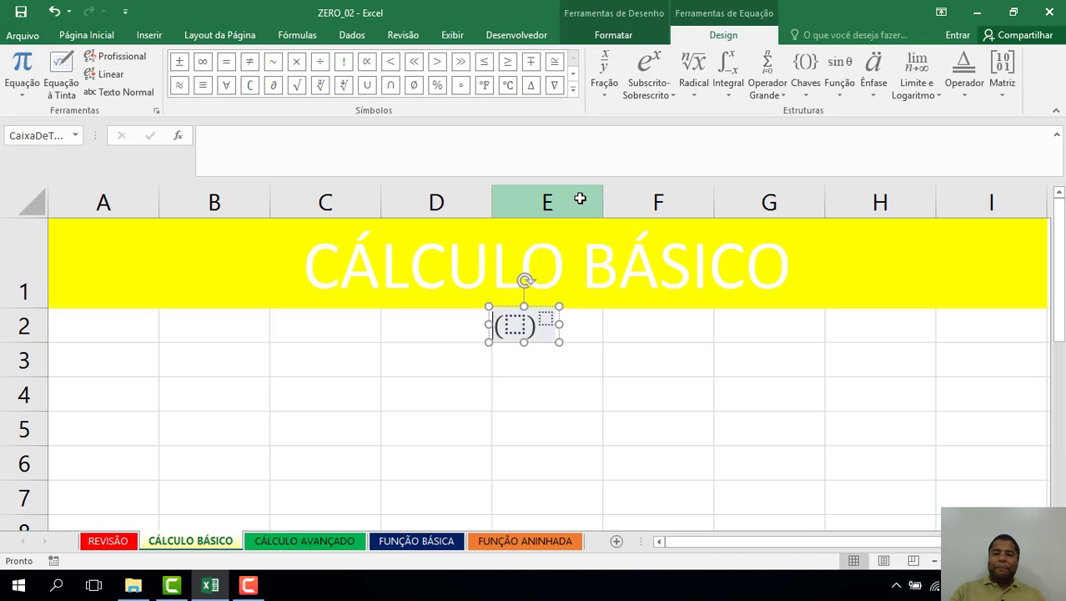
- Enter the factor 5000 x in front of the parentheses in the equation
type("5000")
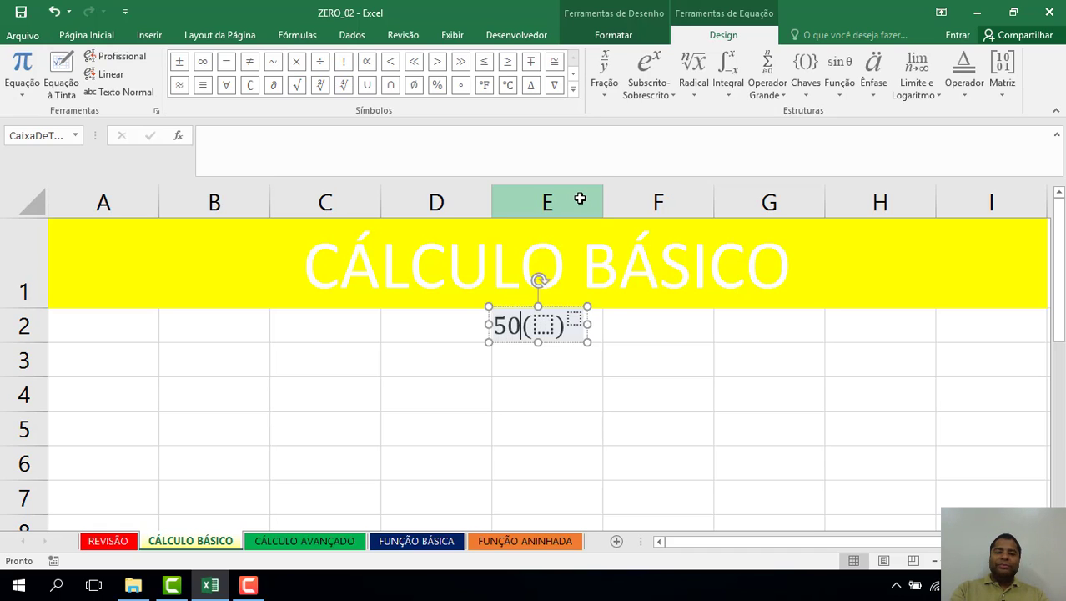
type(" x")
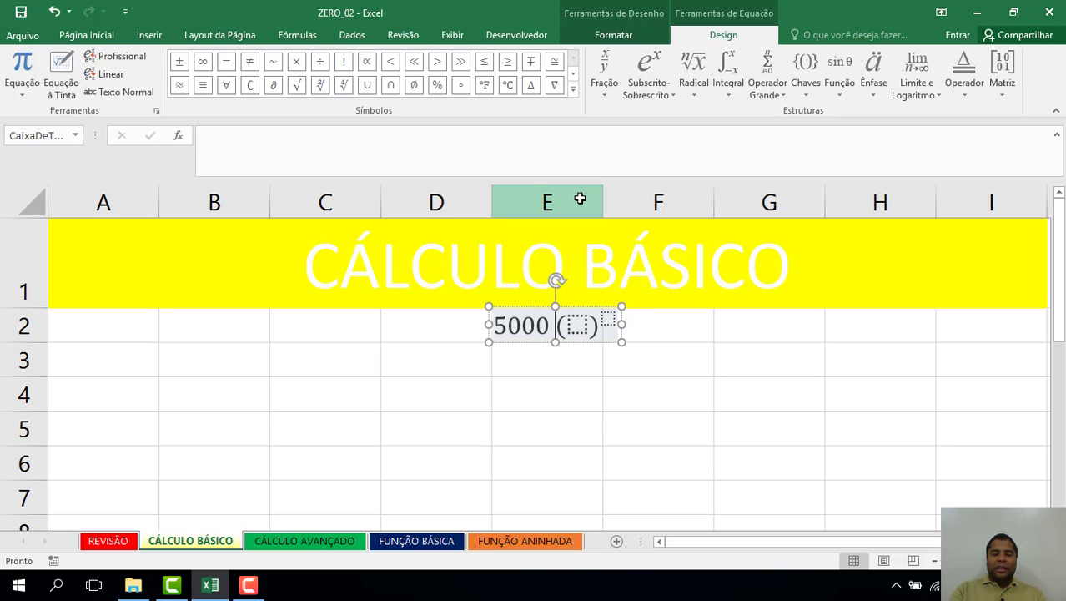
key("Right")
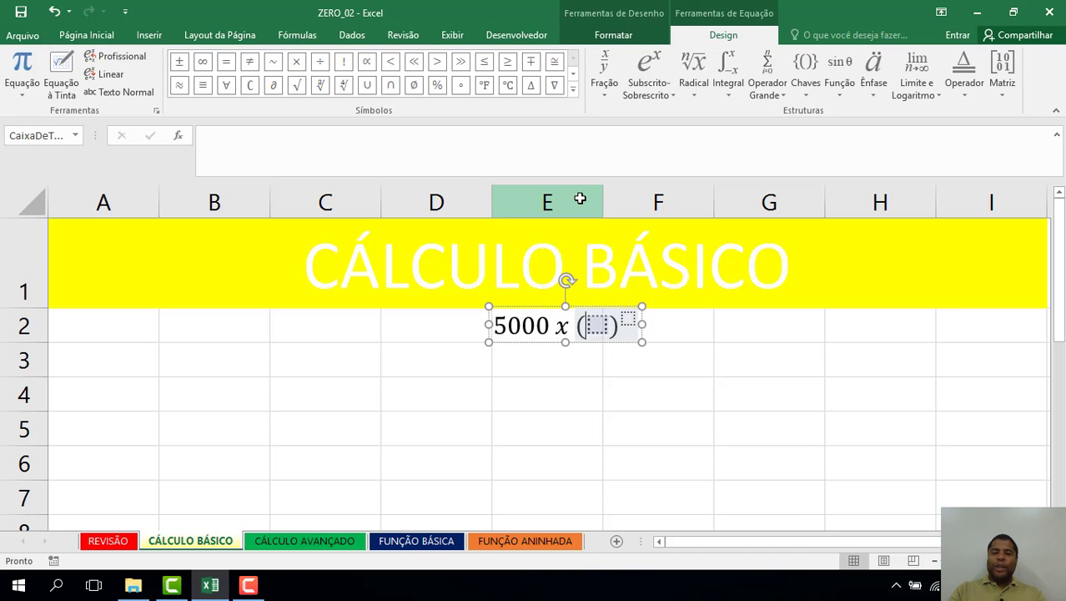
- Fill the equation's parentheses with 1 + 10% and set the exponent to 12
key("Left")
type("1")
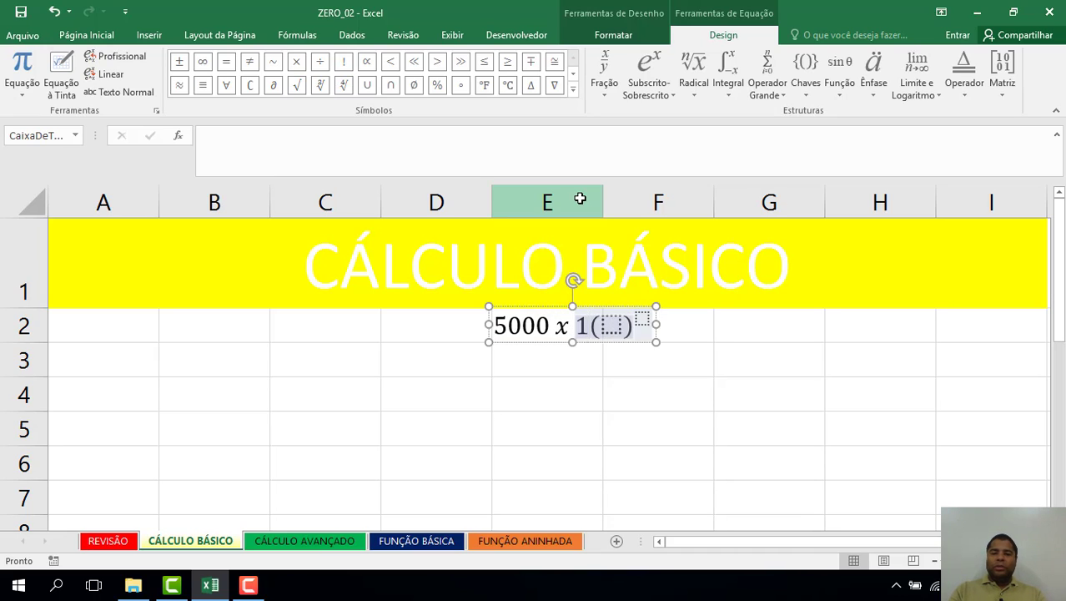
key("BackSpace")
key("Right")
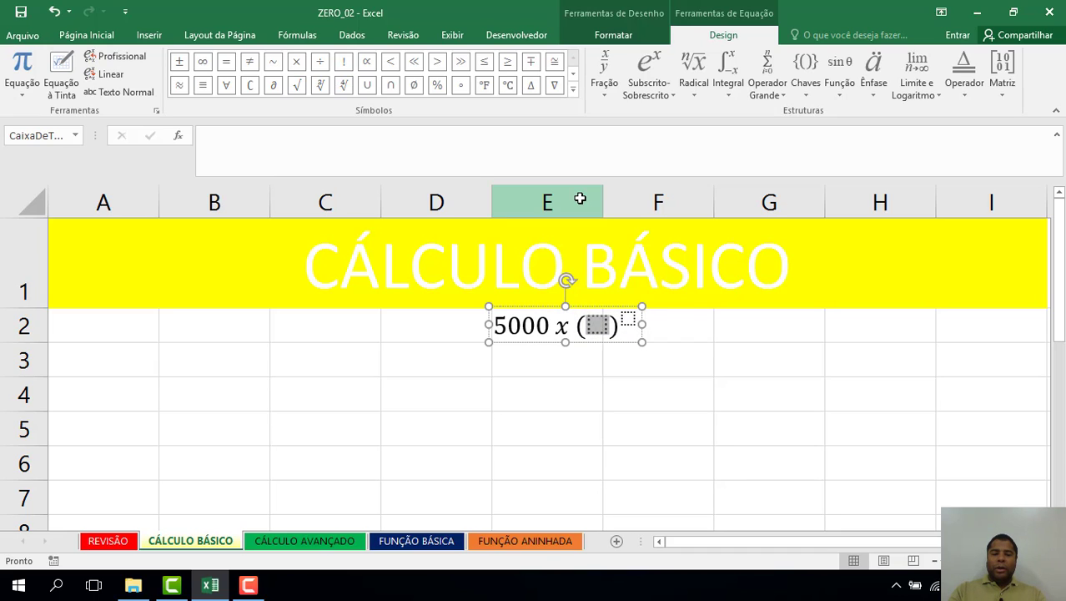
type("1 ")
type("+ 1")
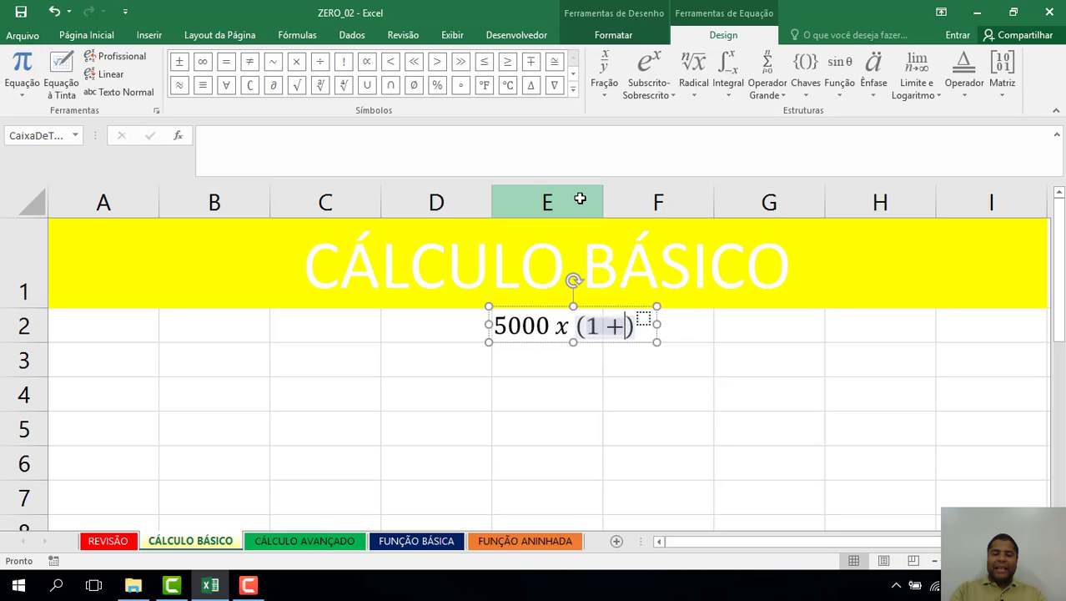
type("0%")
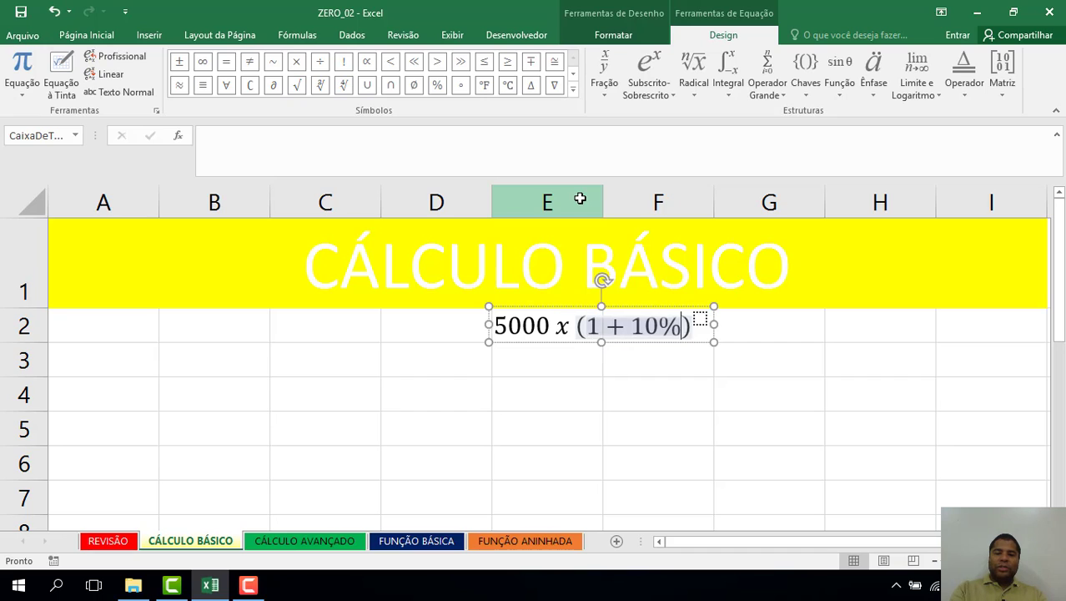
key("Right")
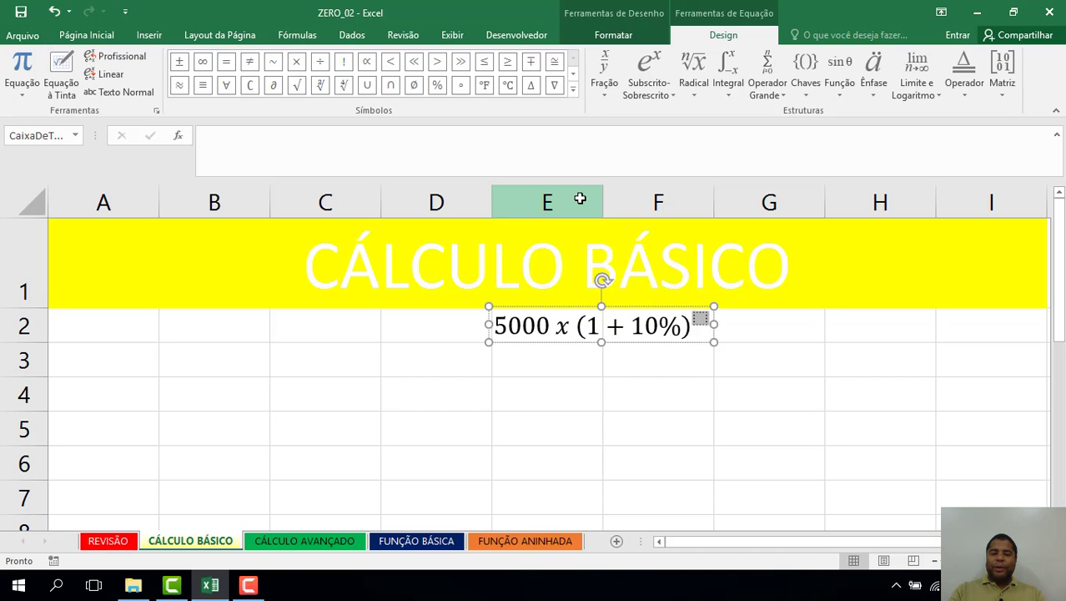
type("12")
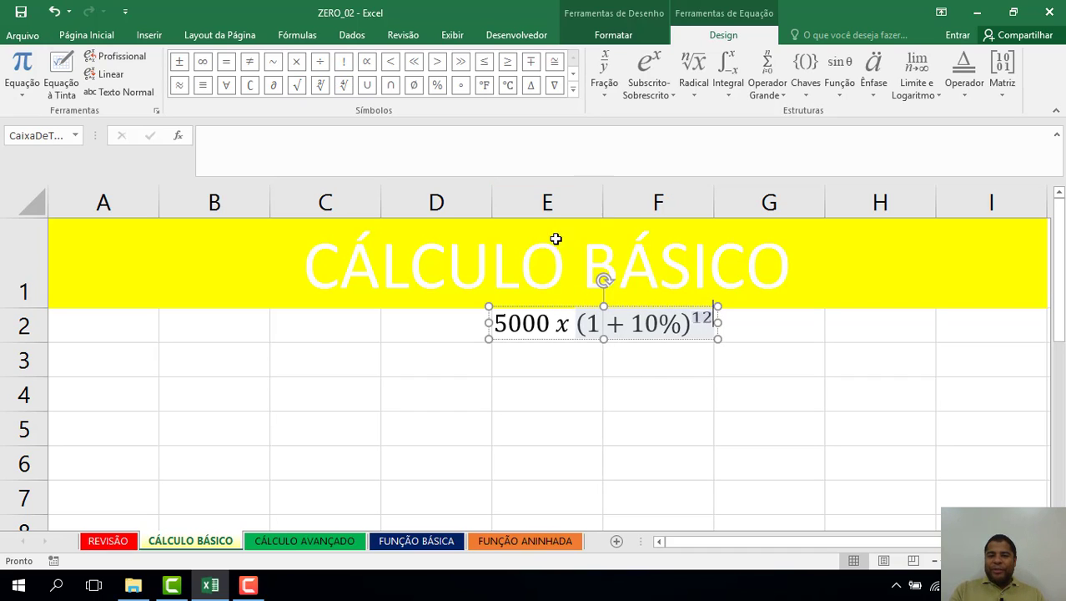
- Move the equation box to start at cell B3 and open its size and properties settings
left_click(542, 339)
left_click_drag(543, 339, 202, 375)
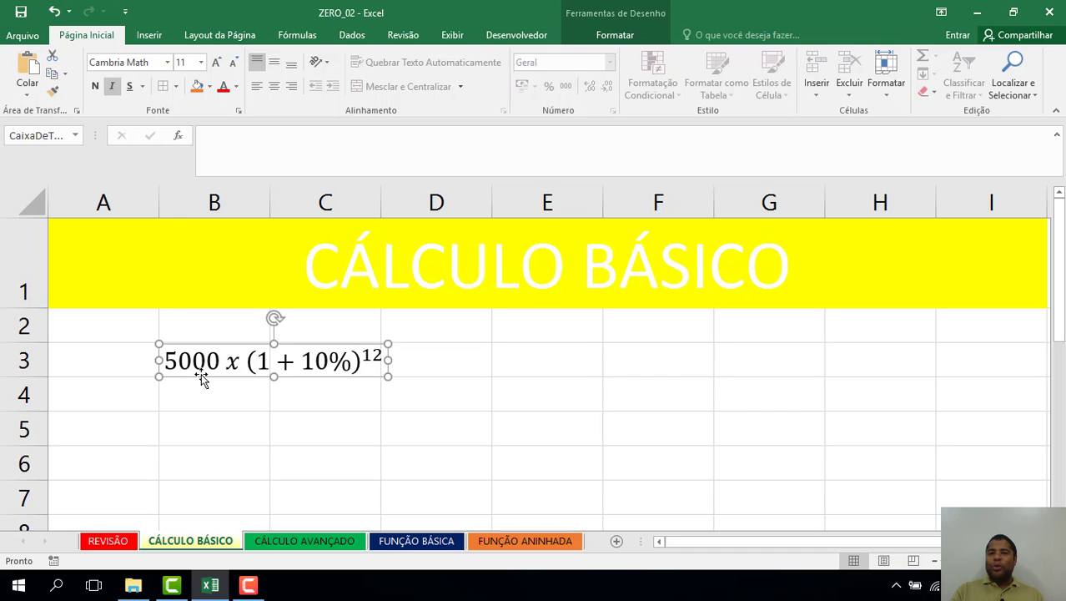
left_click(617, 36)
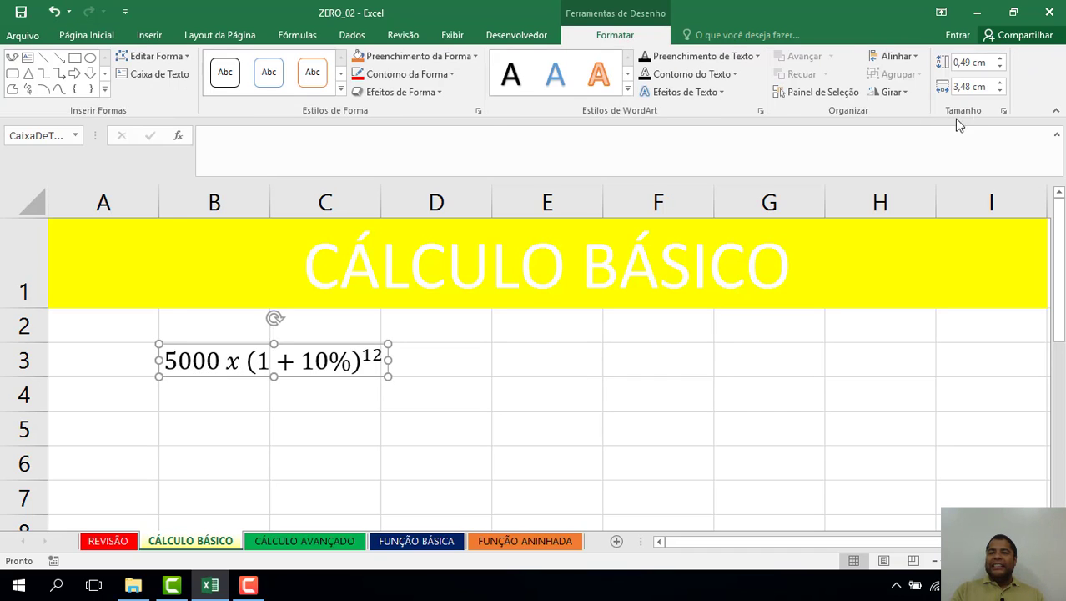
left_click(1004, 111)
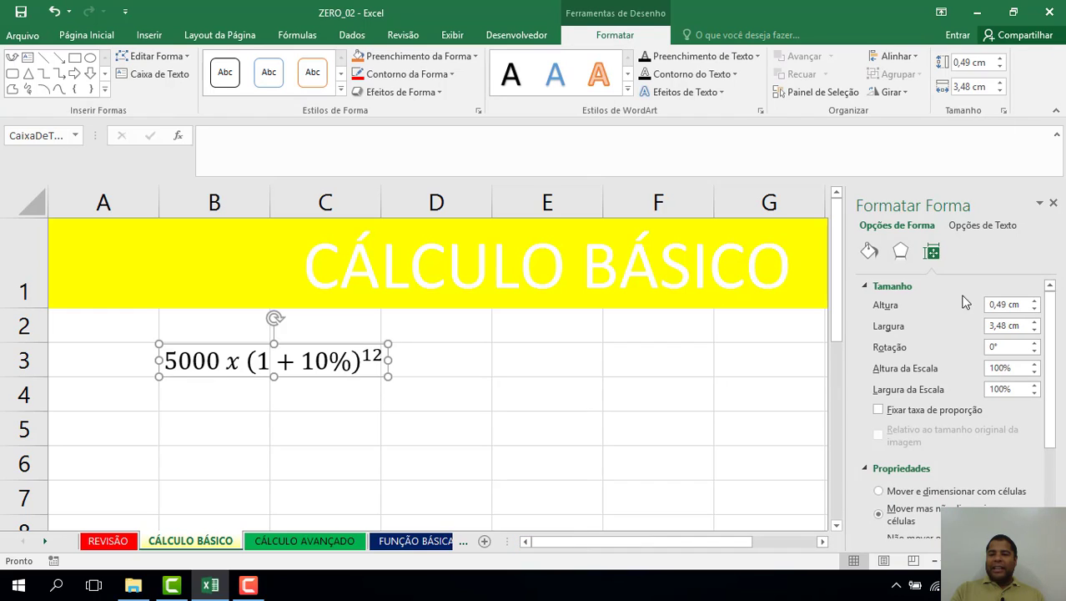
left_click_drag(1056, 401, 1053, 445)
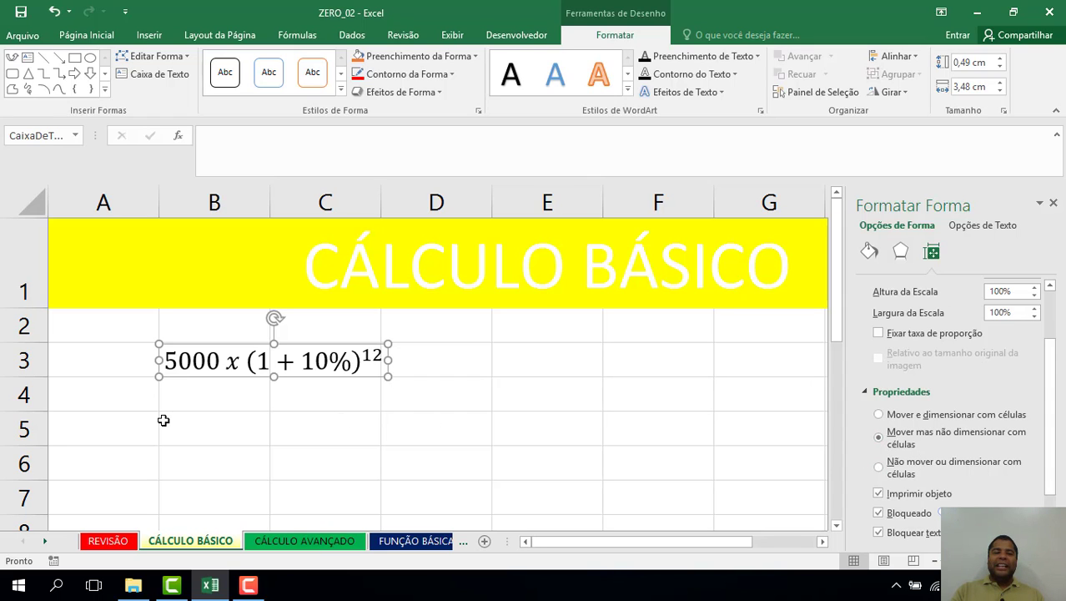
- Enter the label 01) in A3, and narrow column A and slightly widen column C around the equation
left_click(110, 358)
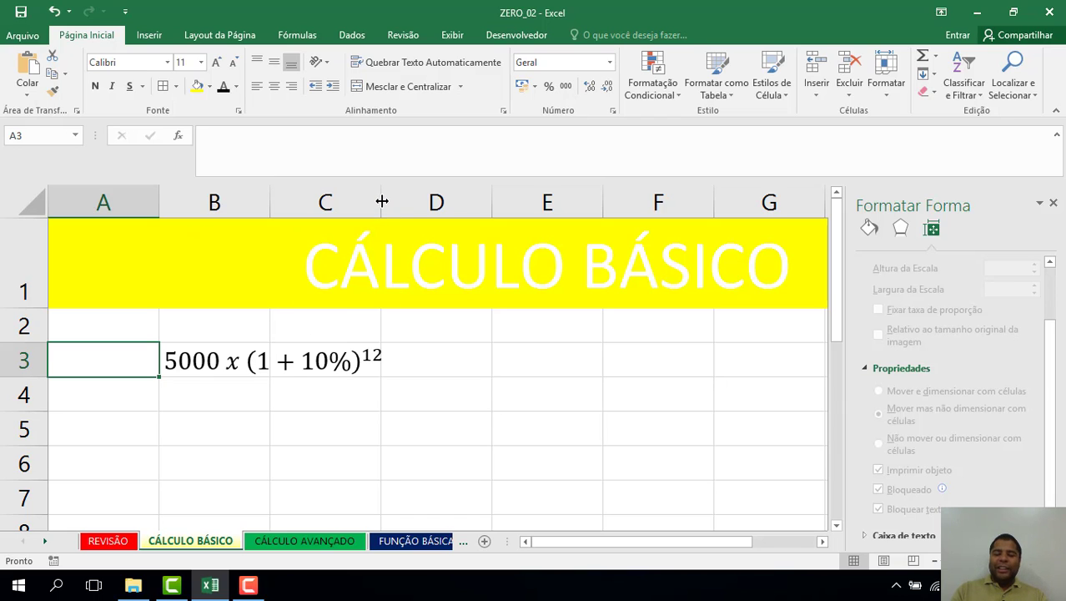
type("01)")
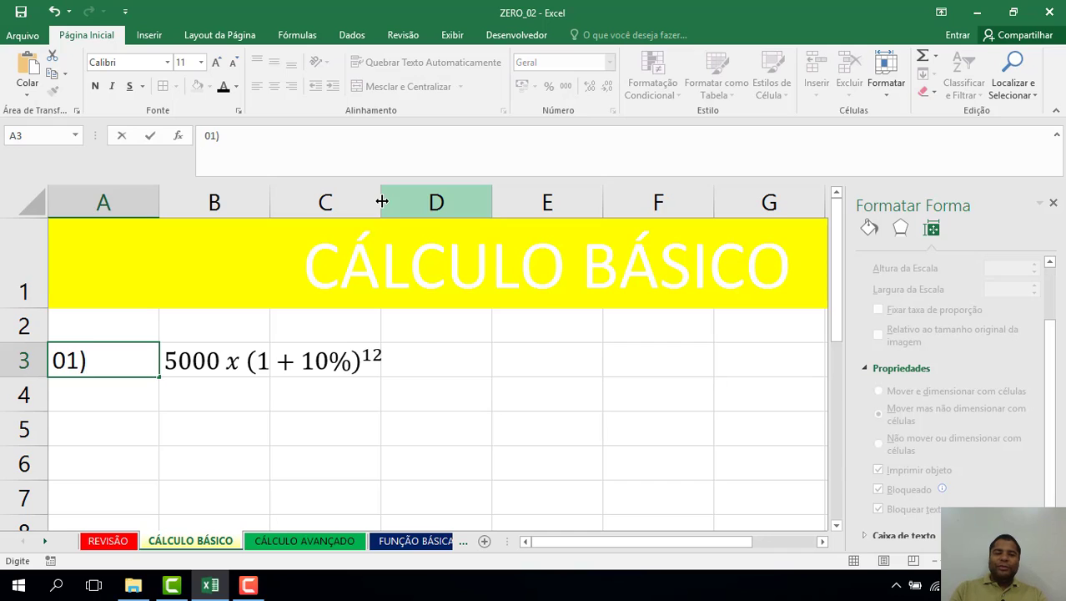
key("Tab")
key("Tab")
key("Tab")
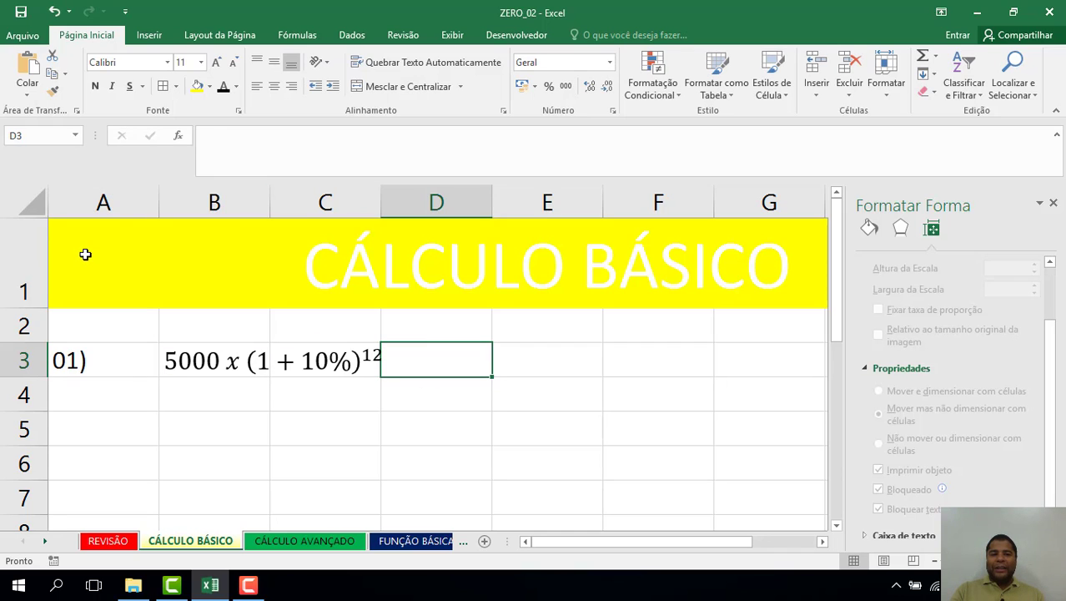
left_click_drag(159, 201, 112, 203)
left_click_drag(334, 205, 351, 204)
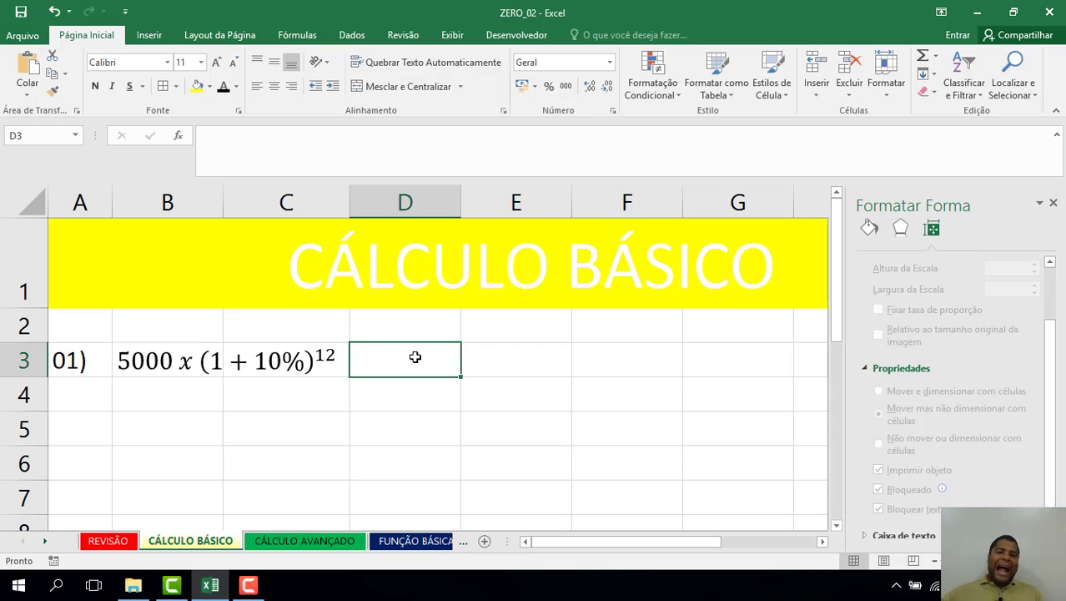
- Change the font colour of the CÁLCULO BÁSICO title to standard red
left_click(520, 245)
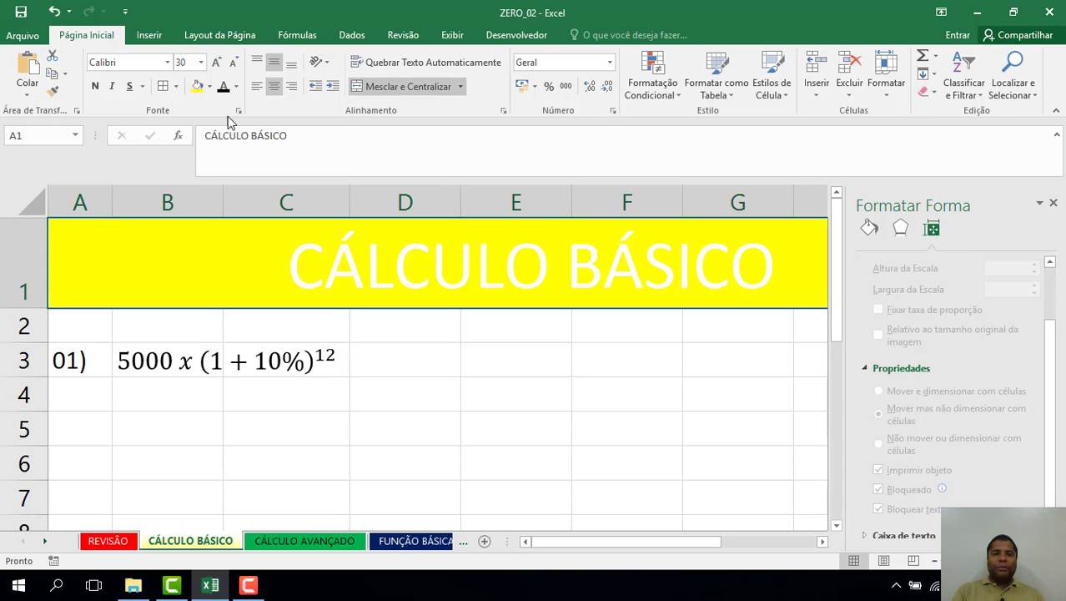
left_click(237, 86)
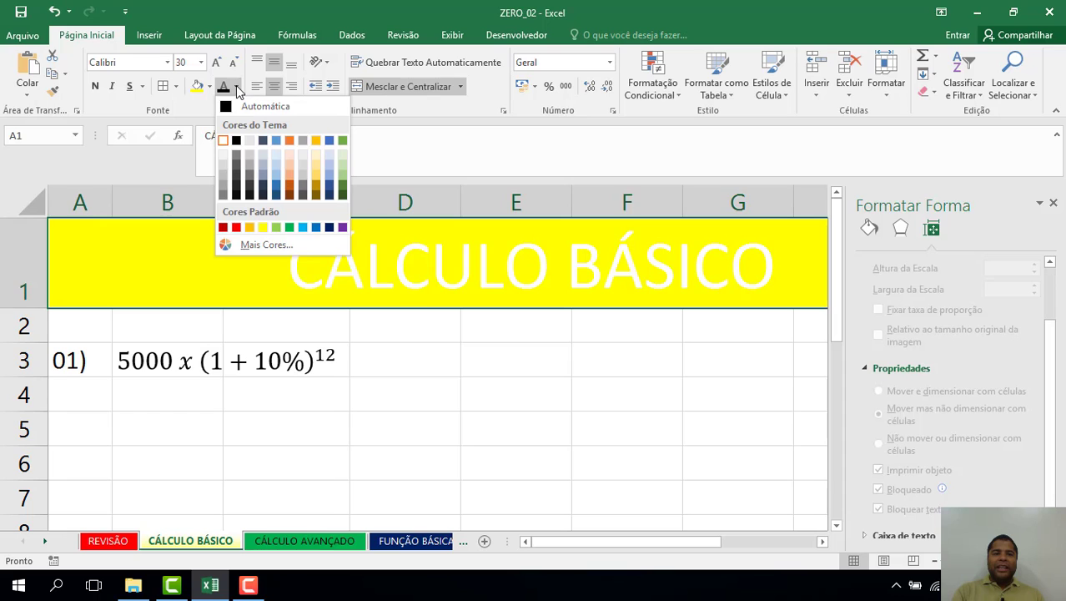
left_click(232, 237)
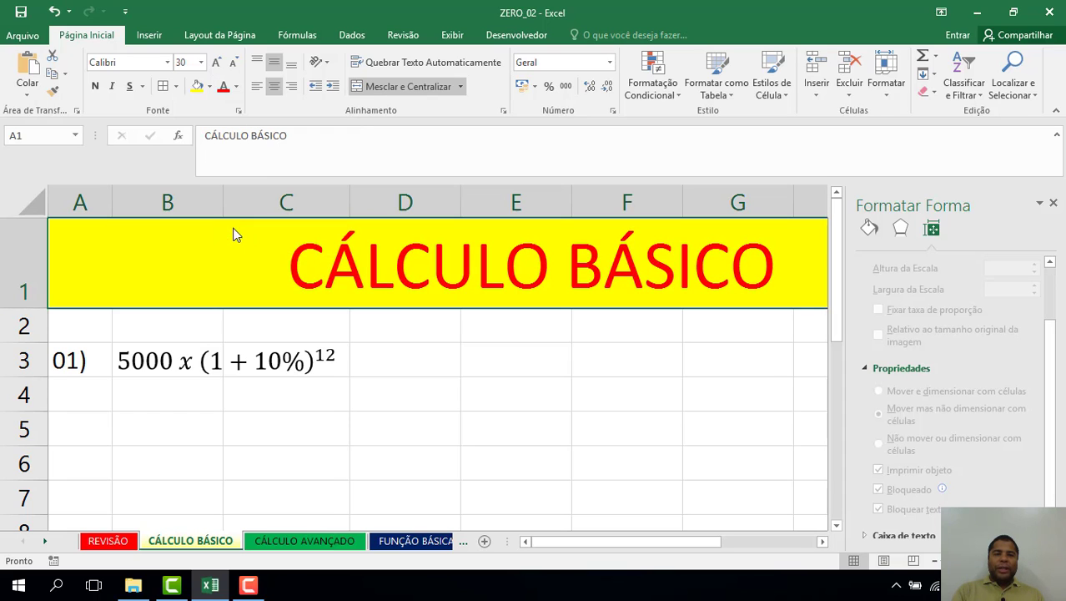
- Start a formula in cell D3 with =5000*(1+ to calculate the first equation
left_click(377, 364)
type("=")
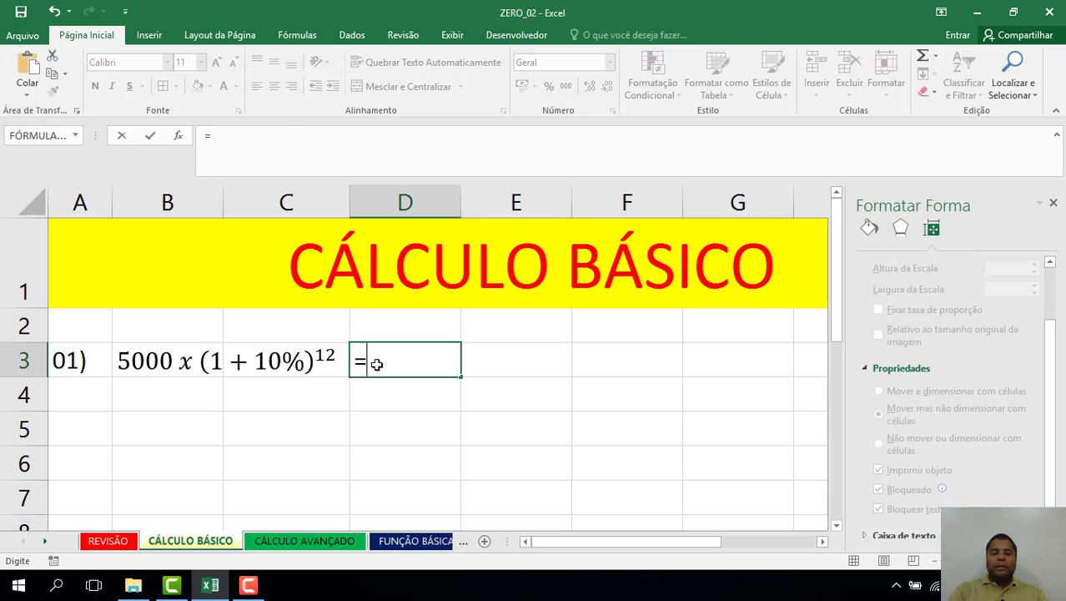
type("5000")
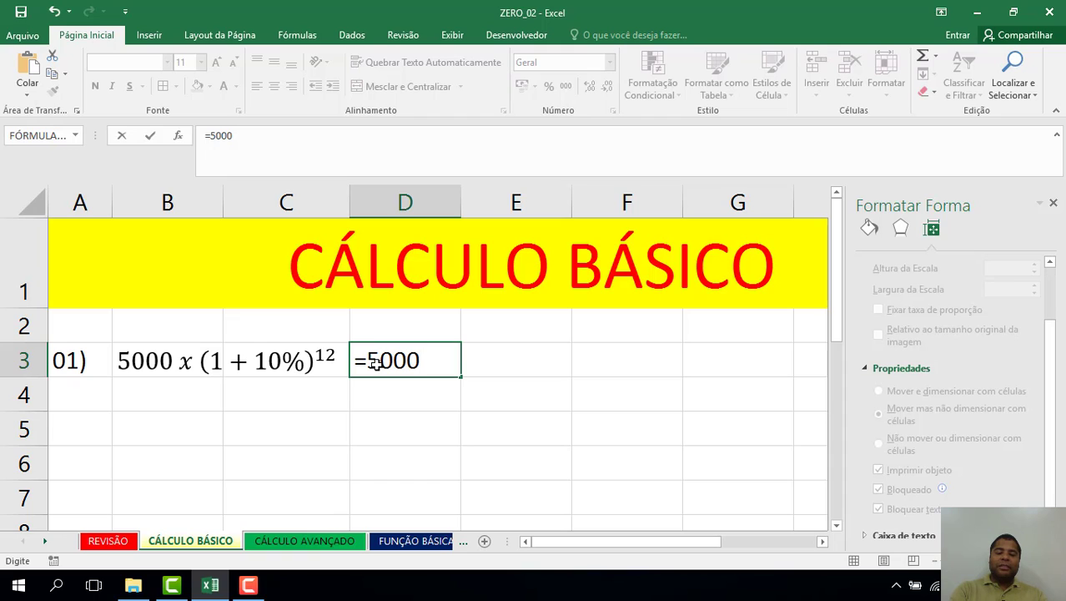
type("*")
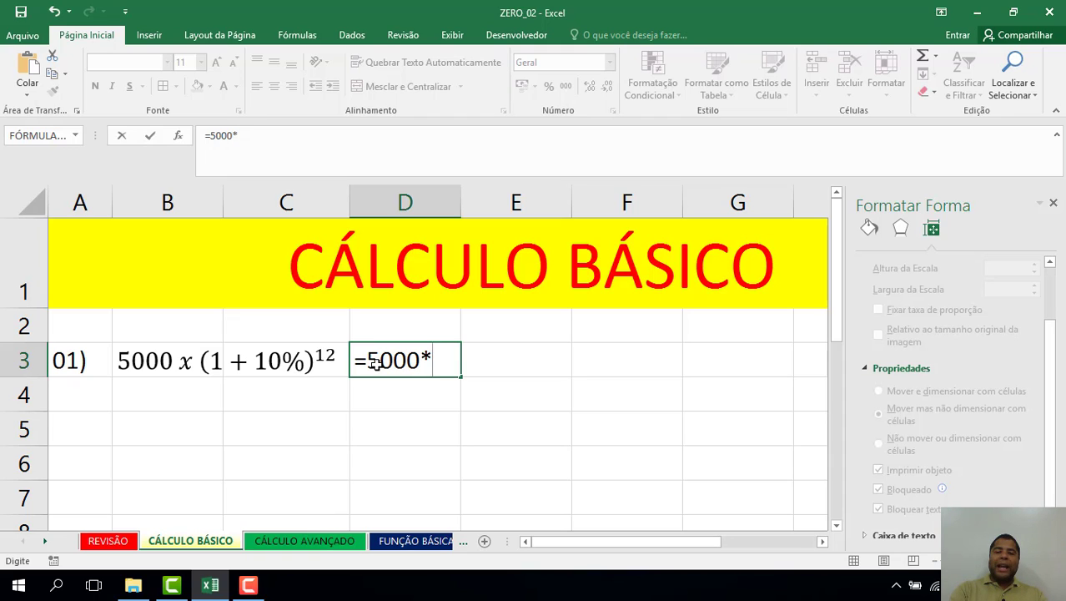
type("(1+")
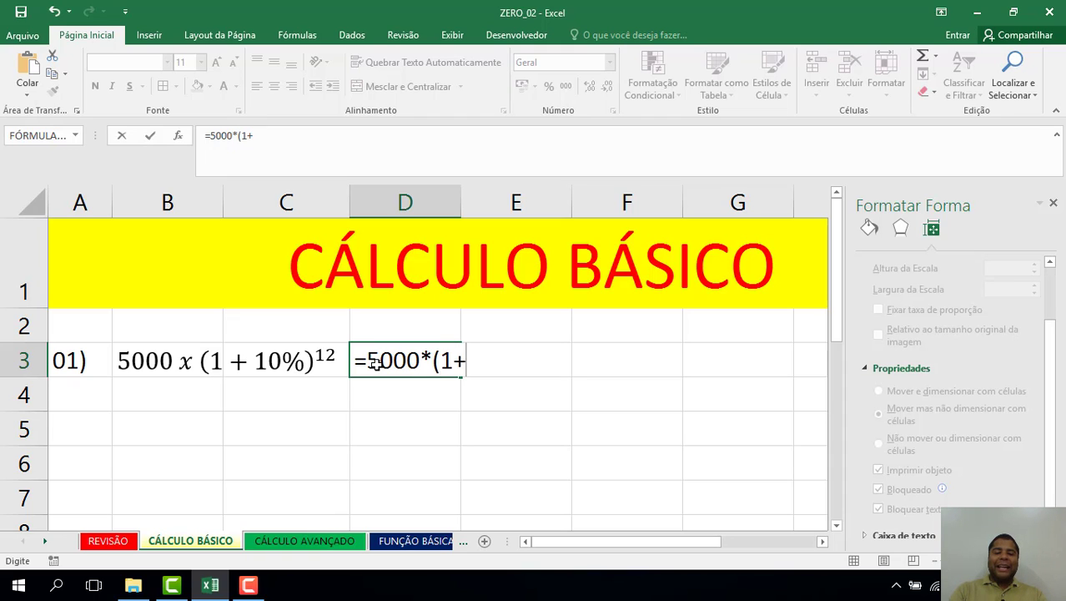
- Try writing the rate in the D3 formula as 10/100 and as 0,10, erasing each attempt
type("10")
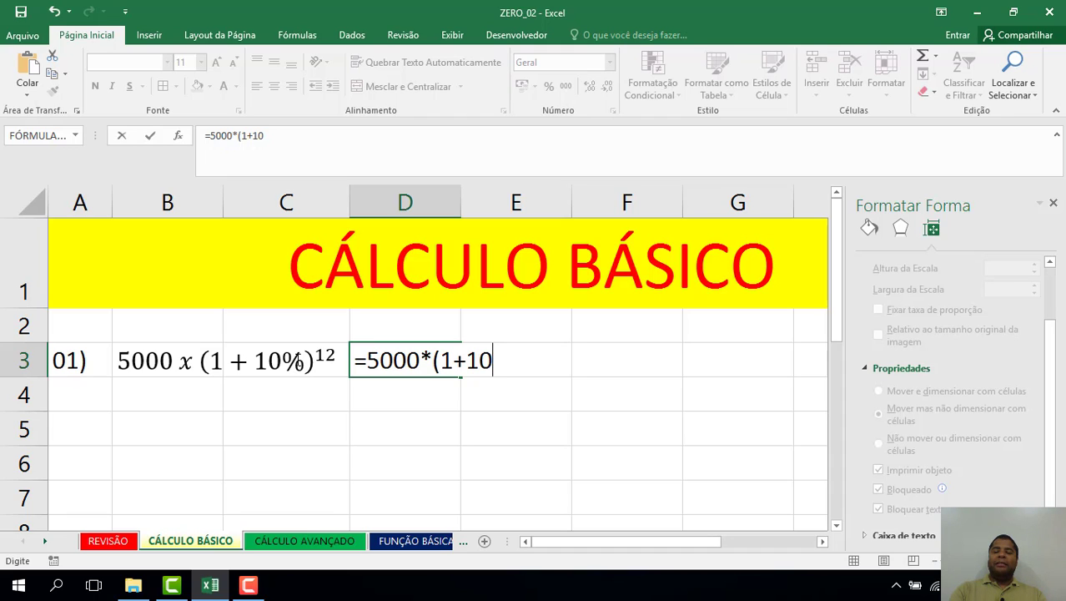
type("/100")
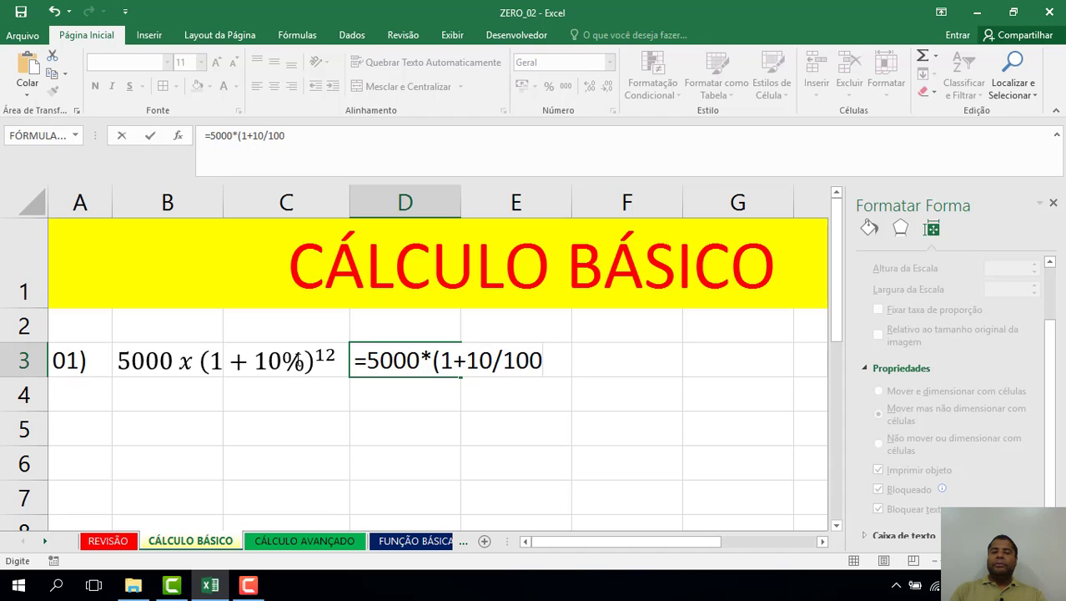
key("BackSpace")
key("BackSpace")
key("BackSpace")
key("BackSpace")
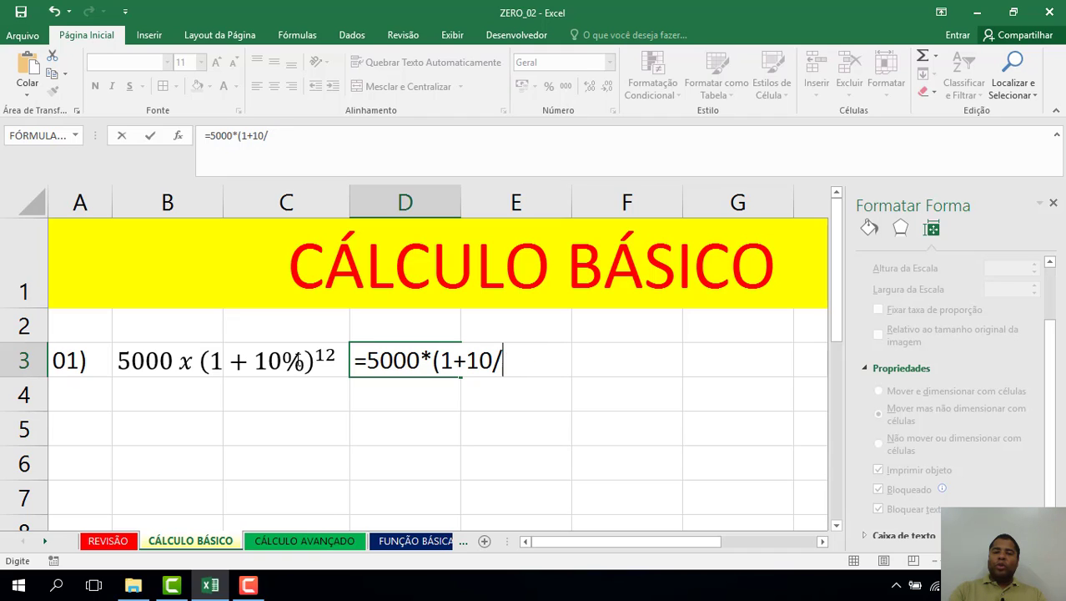
type("%")
key("BackSpace")
key("BackSpace")
key("BackSpace")
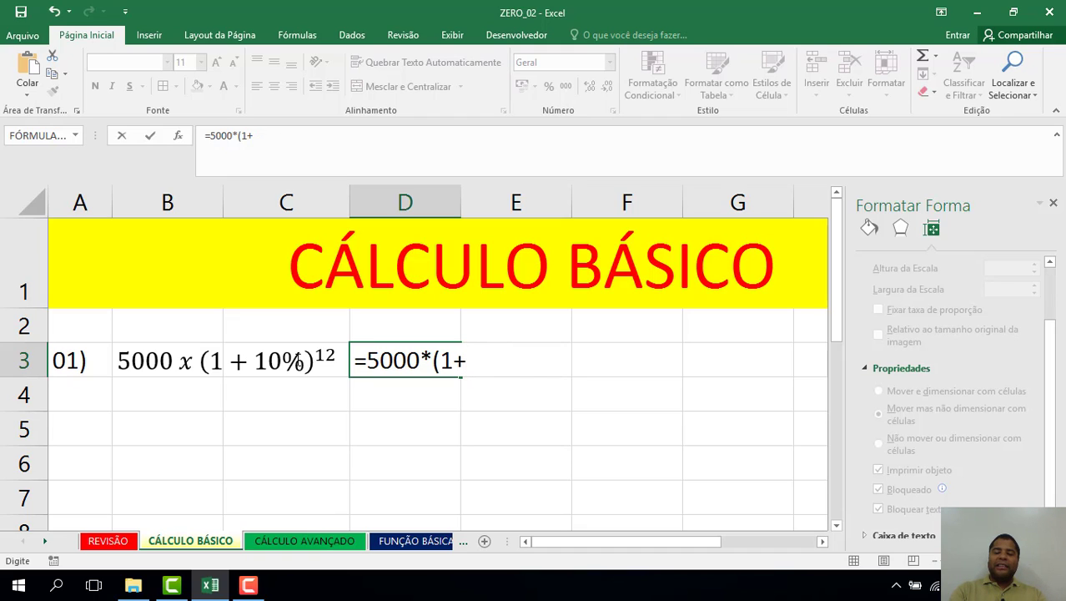
type("0,10")
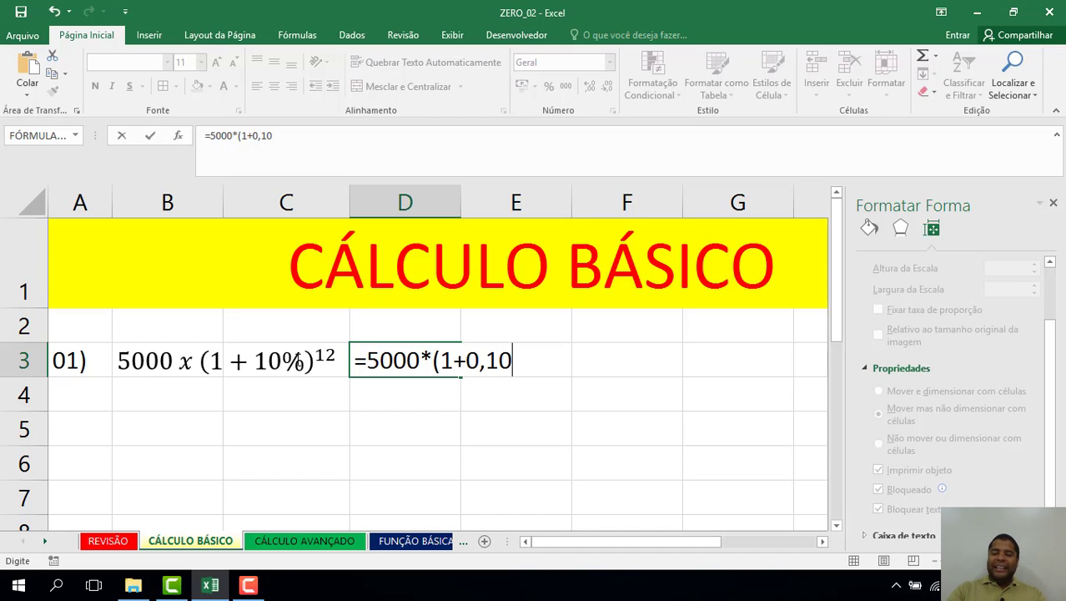
key("BackSpace")
key("BackSpace")
key("BackSpace")
key("BackSpace")
- Complete the D3 formula as =5000*(1+10%)^12 and close the shape formatting pane
type("10%")
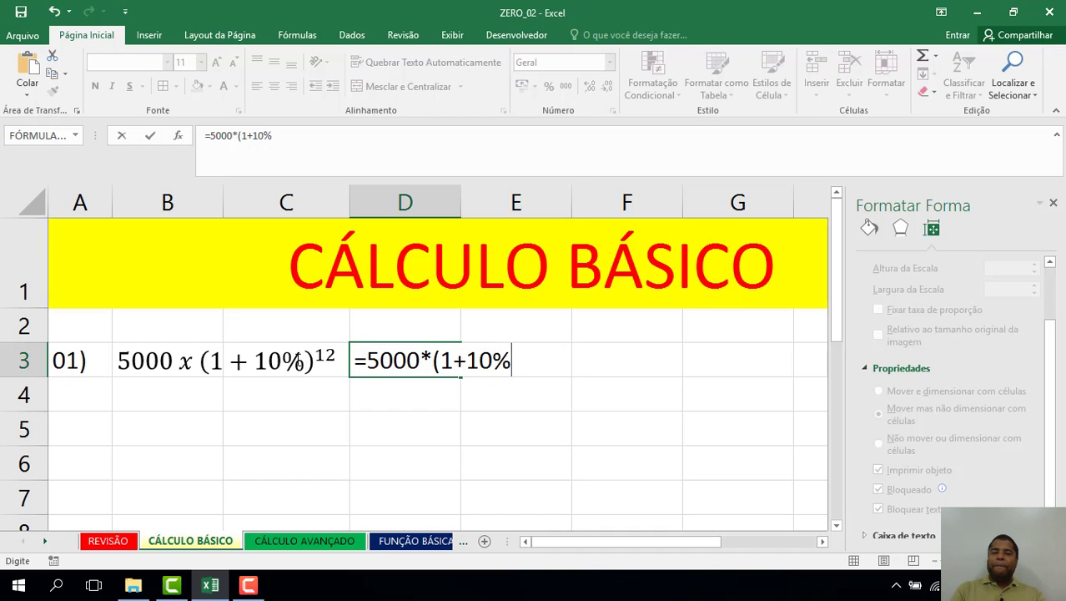
left_click(1054, 205)
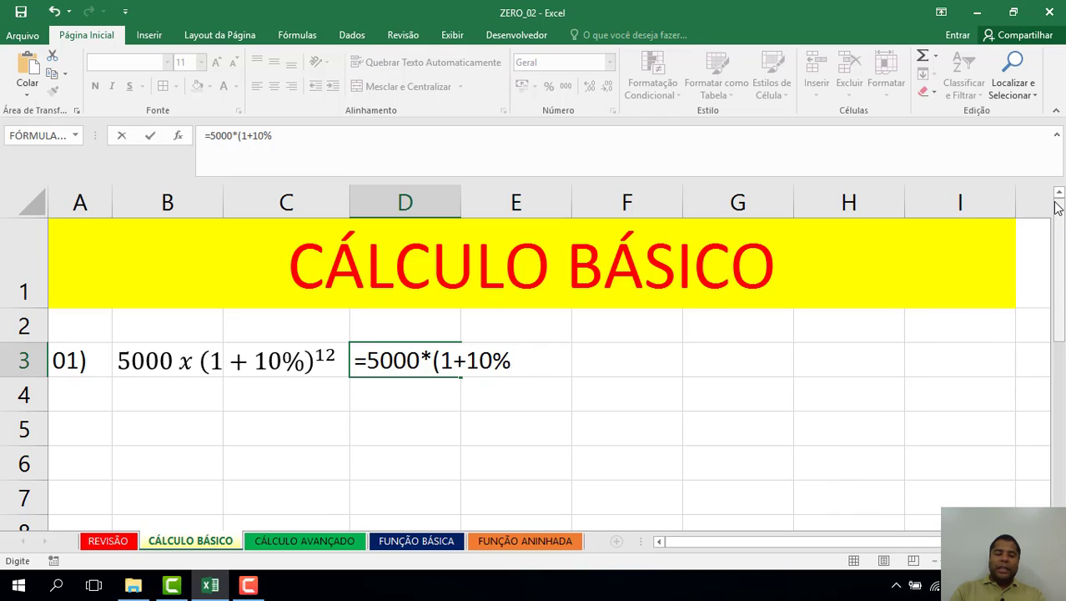
type(")")
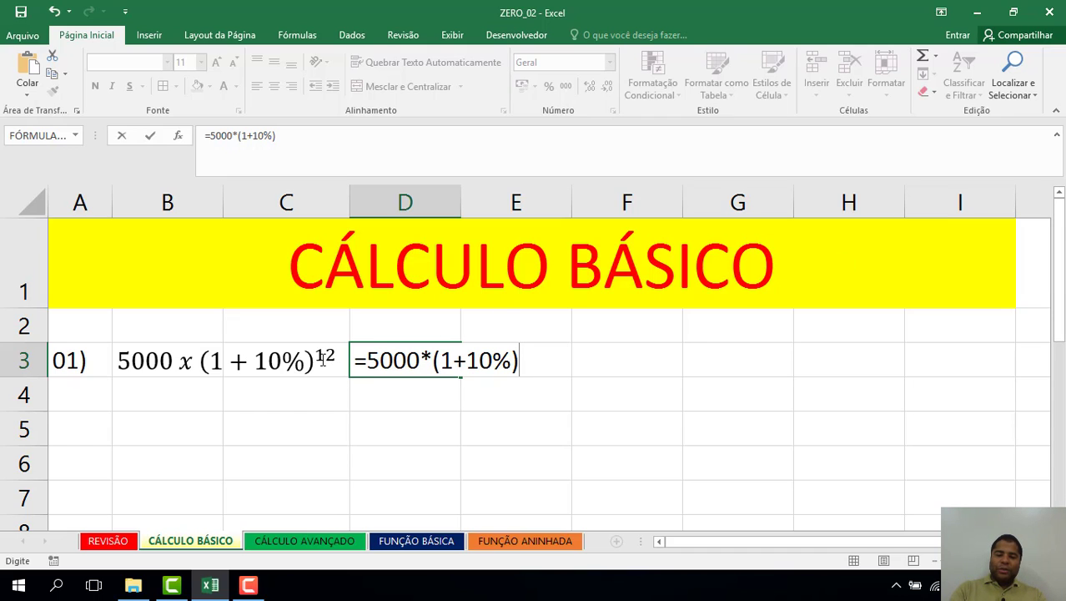
type("^12")
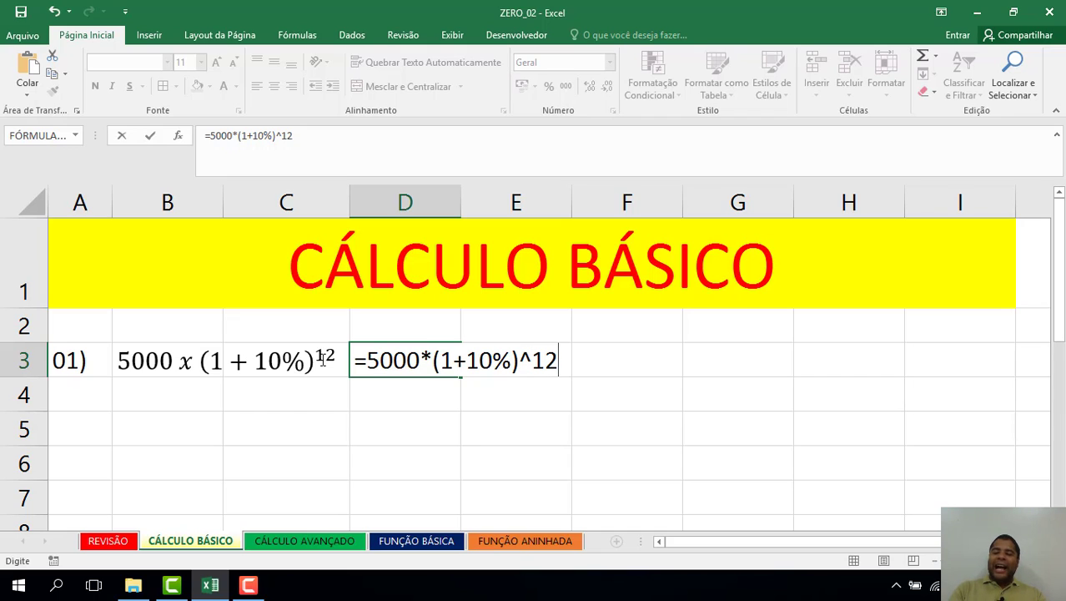
key("Return")
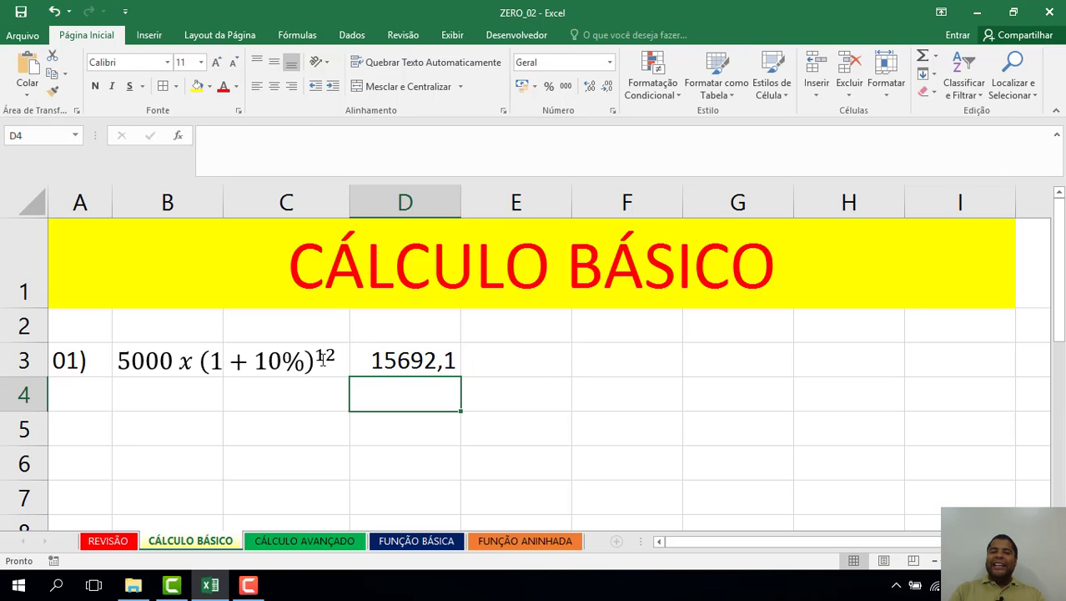
- Try the thousands separator, general, currency, accounting and percentage number formats on the result in D3
key("Up")
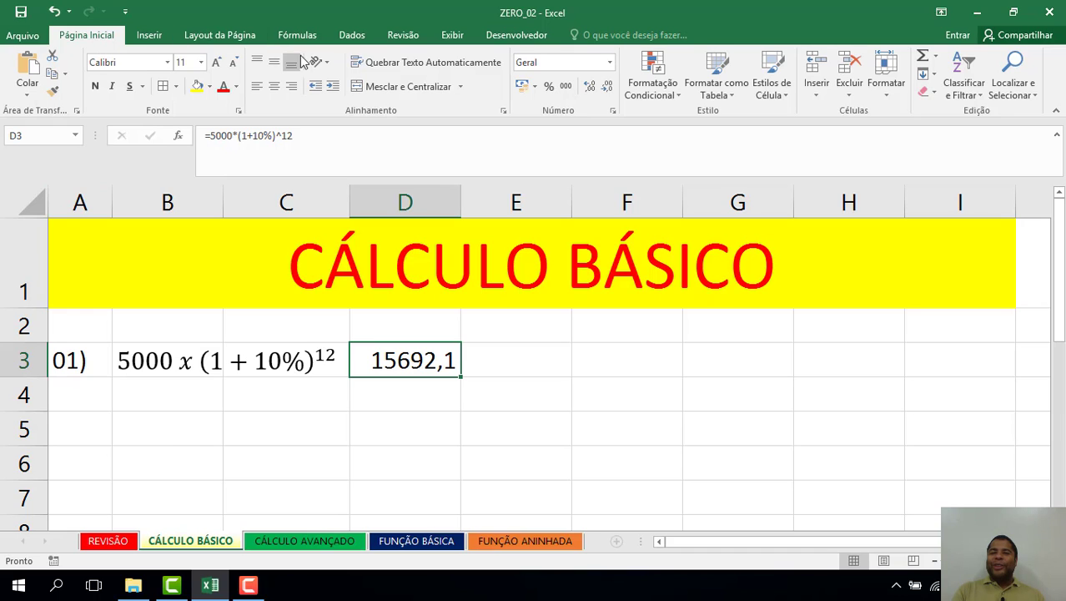
left_click(566, 87)
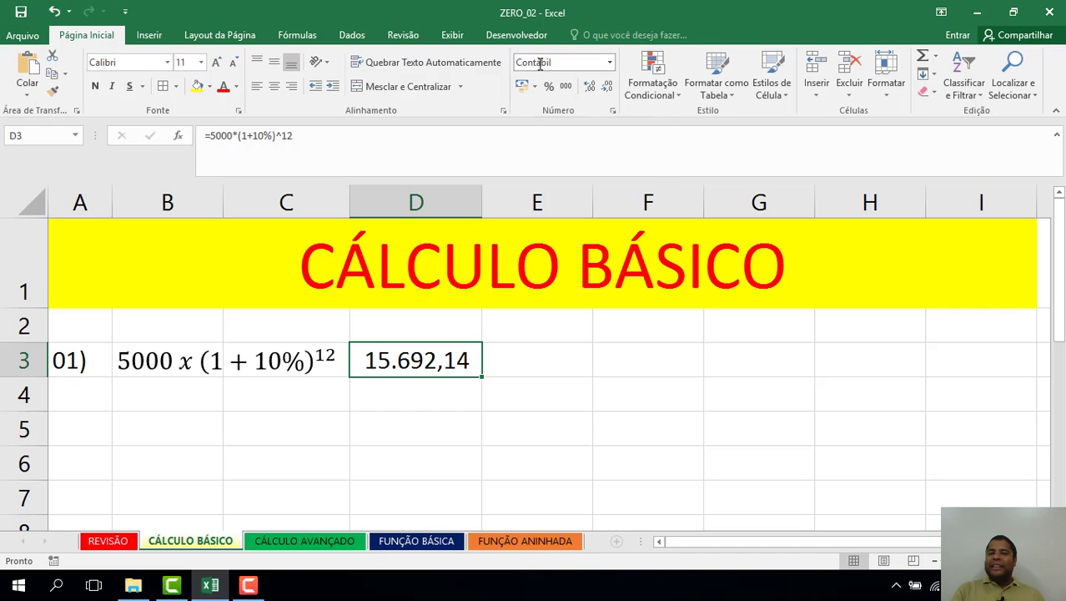
left_click(609, 64)
left_click(602, 102)
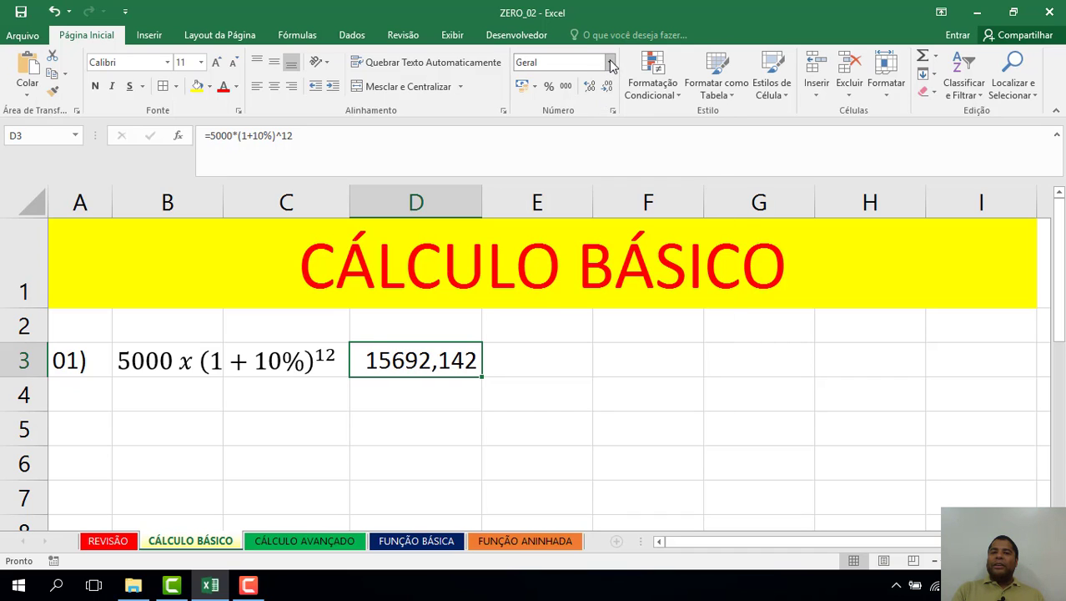
left_click(610, 62)
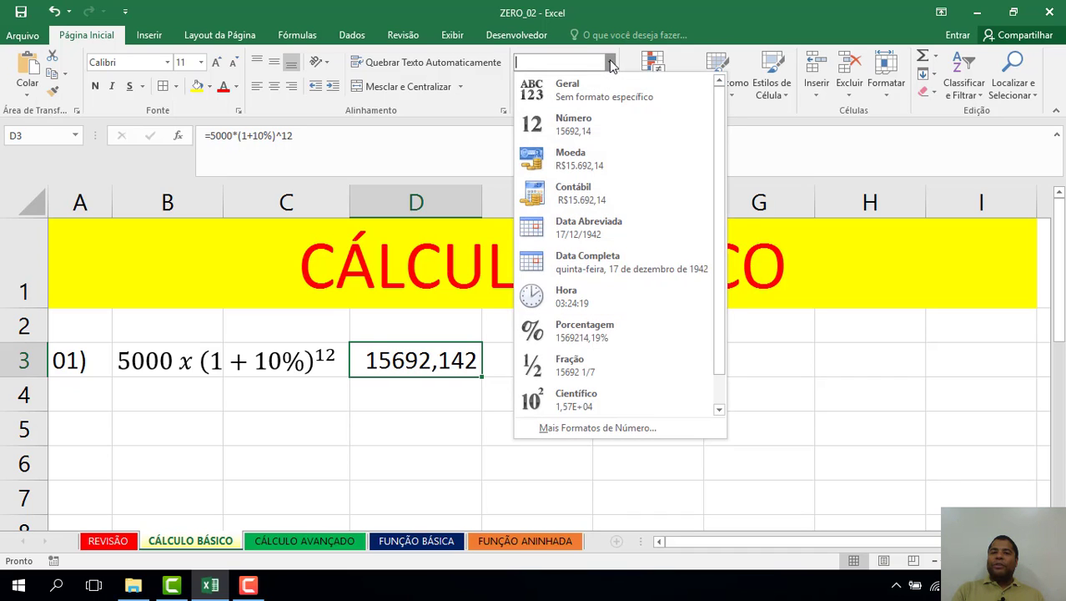
left_click(597, 159)
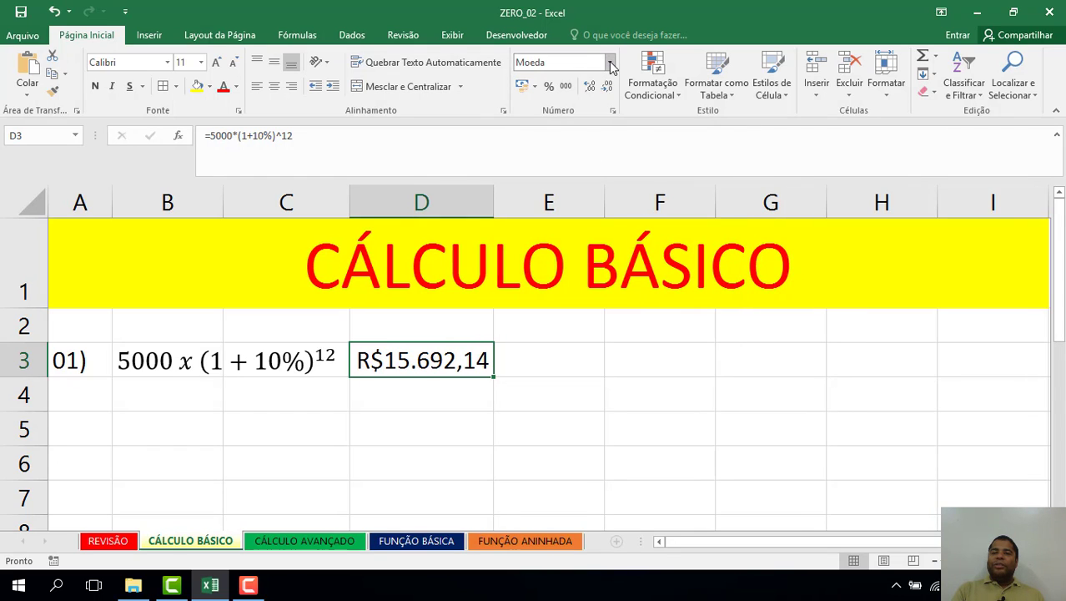
left_click(610, 64)
left_click(593, 195)
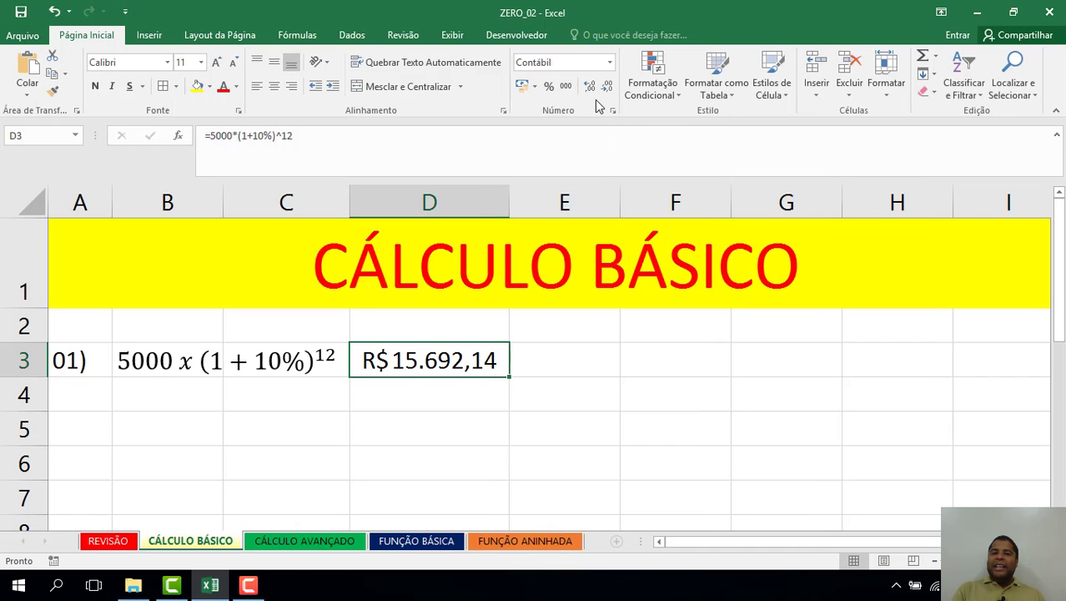
left_click(566, 87)
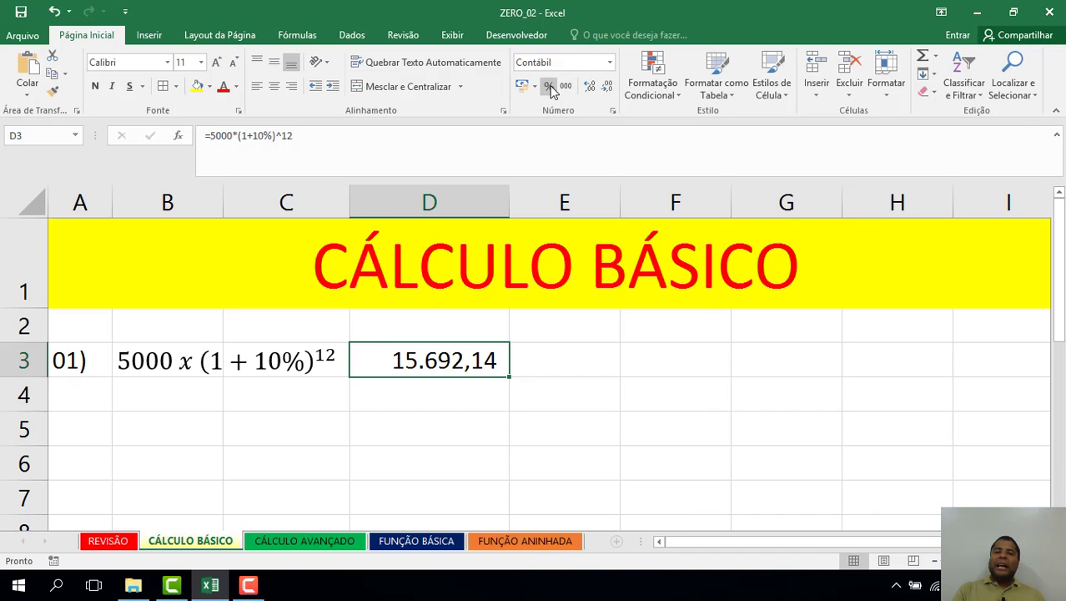
left_click(549, 87)
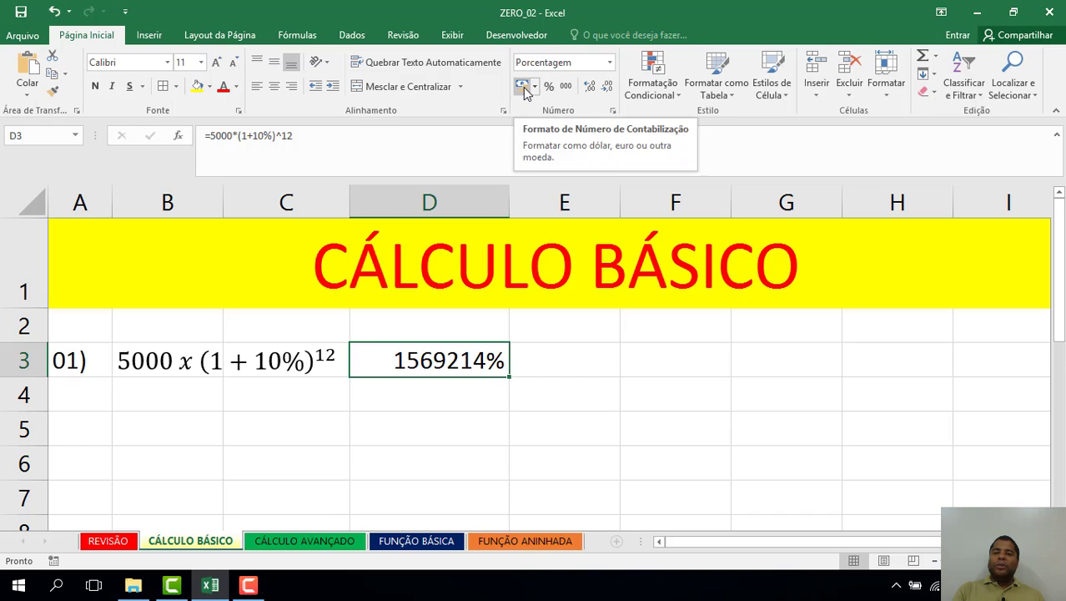
left_click(523, 87)
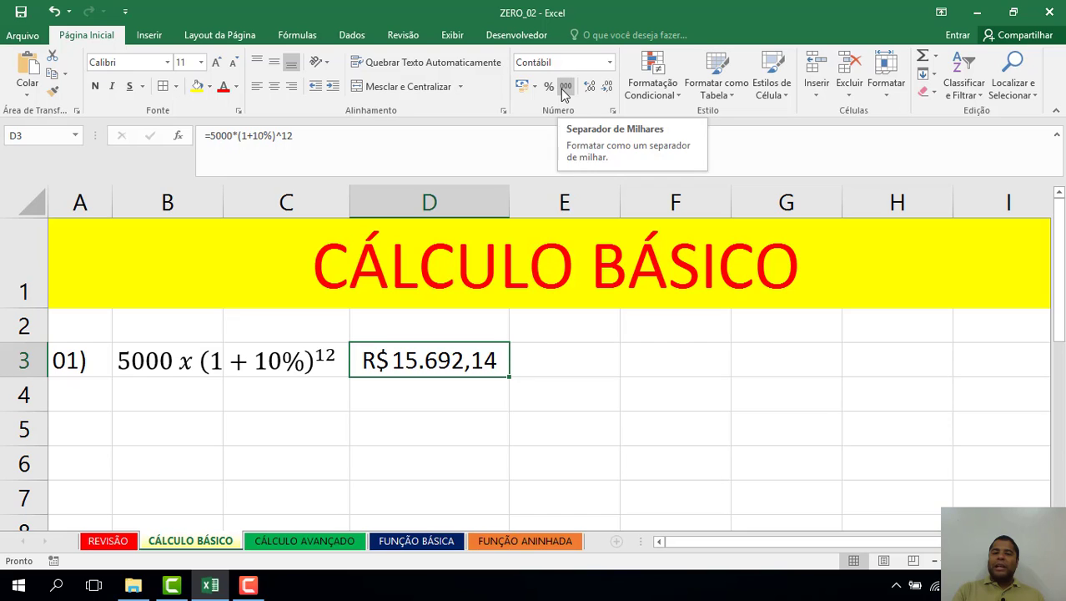
- Format the result in D3 with the thousands separator, a red font and a yellow fill
left_click(564, 88)
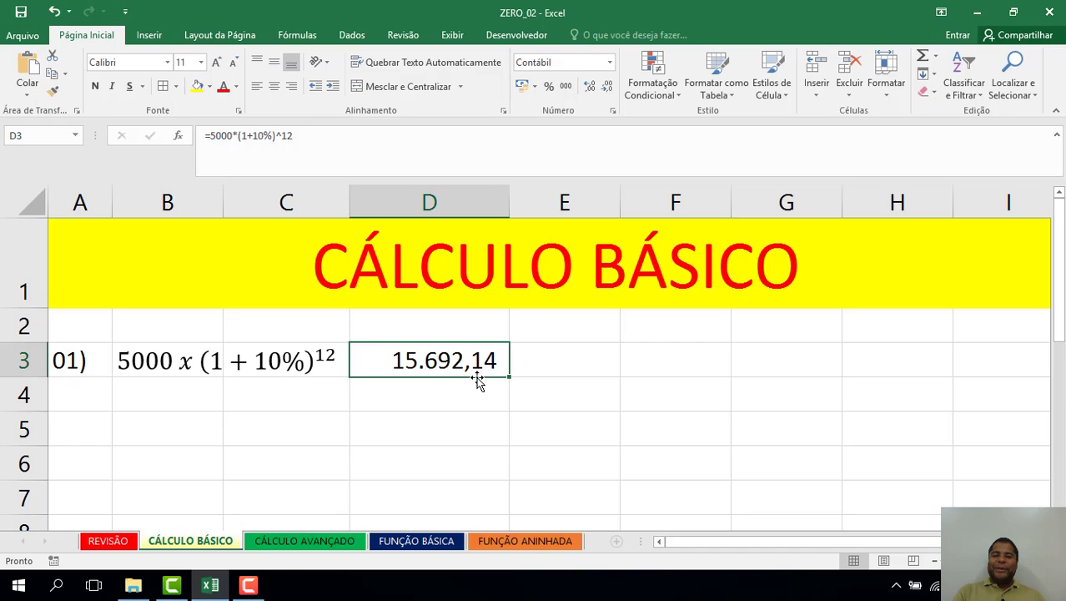
left_click(222, 86)
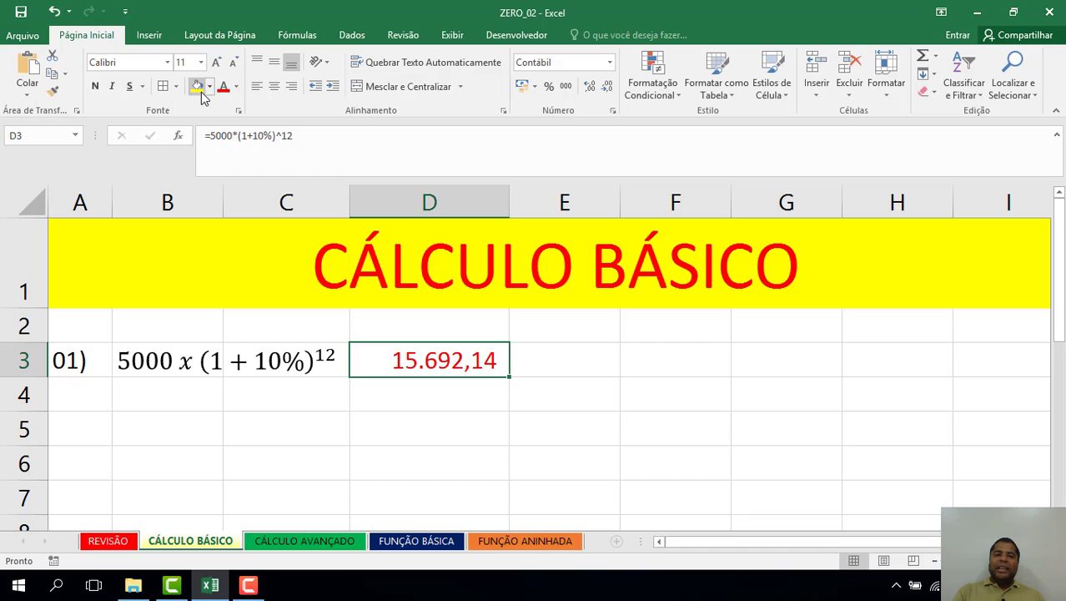
left_click(198, 88)
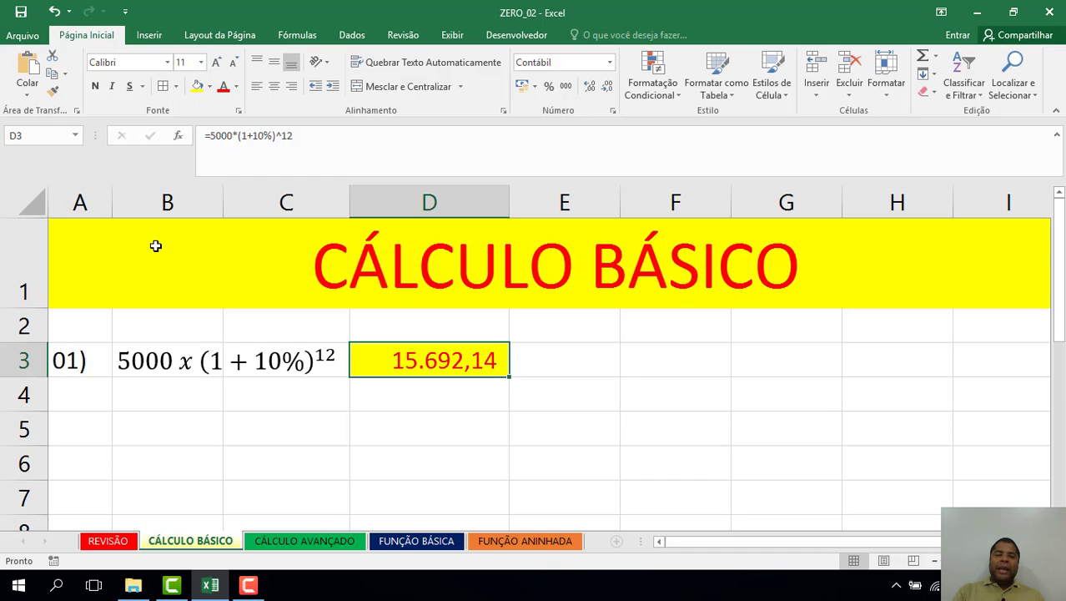
- Enter the label 02) in cell A4
left_click(79, 392)
type("02")
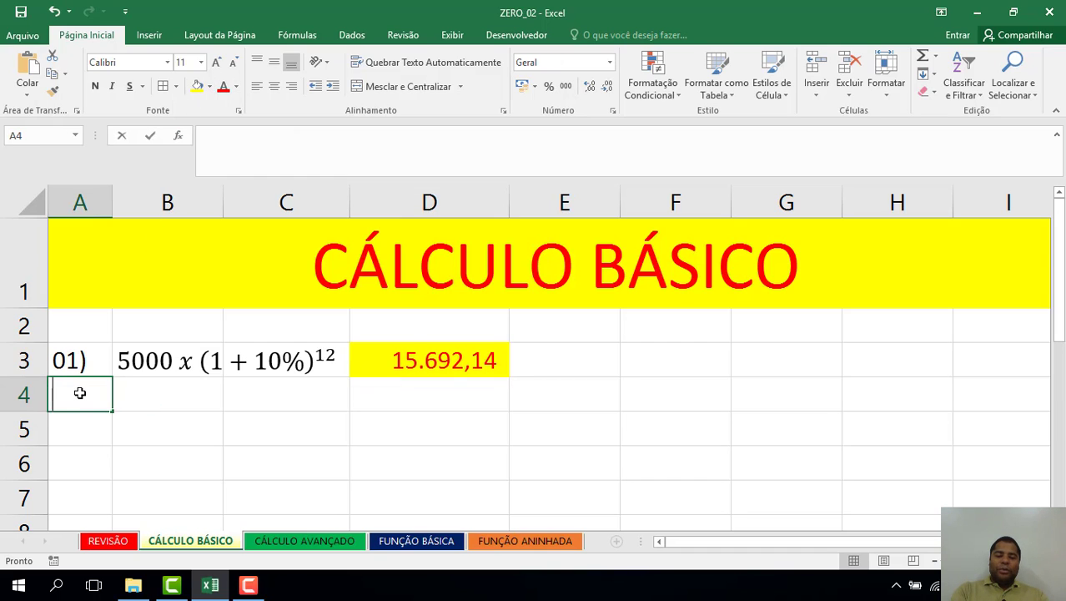
type(")")
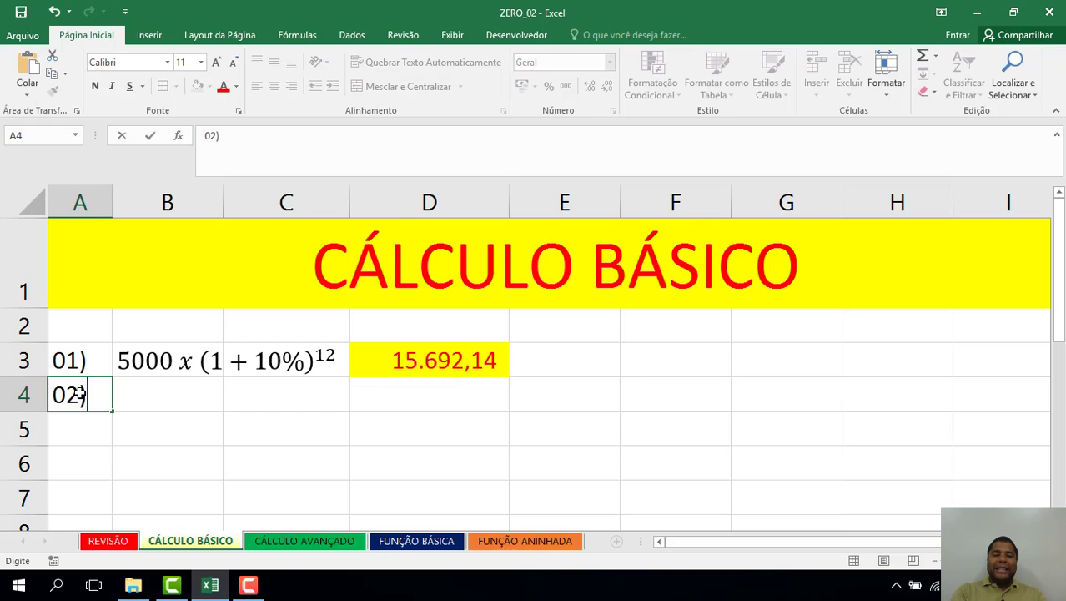
key("Tab")
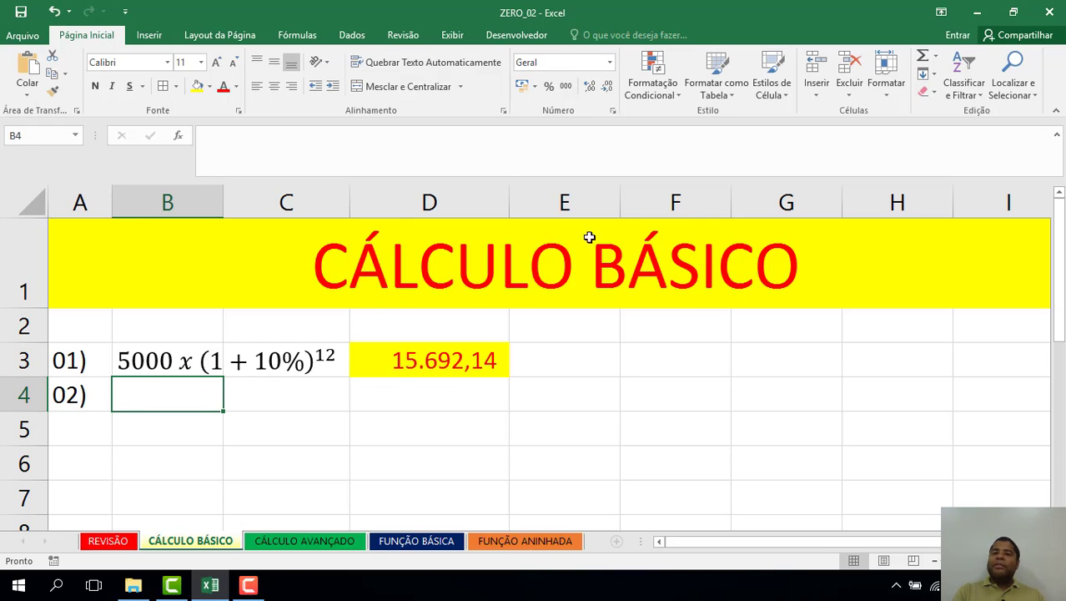
- Insert a new equation box and place it beside the 02) label, under the first equation
left_click(154, 36)
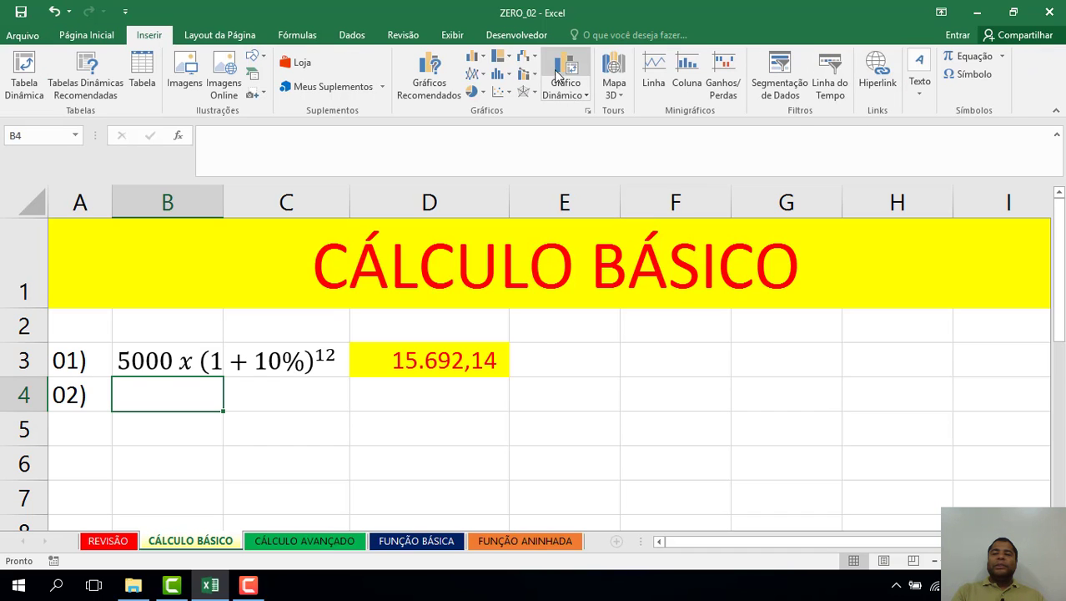
left_click(974, 59)
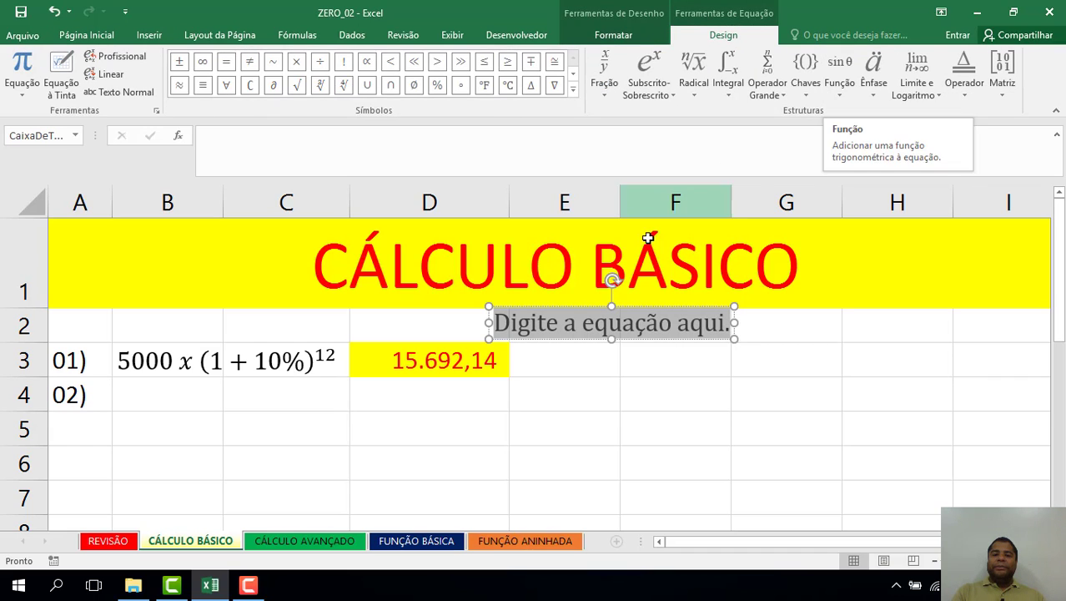
left_click_drag(659, 340, 300, 424)
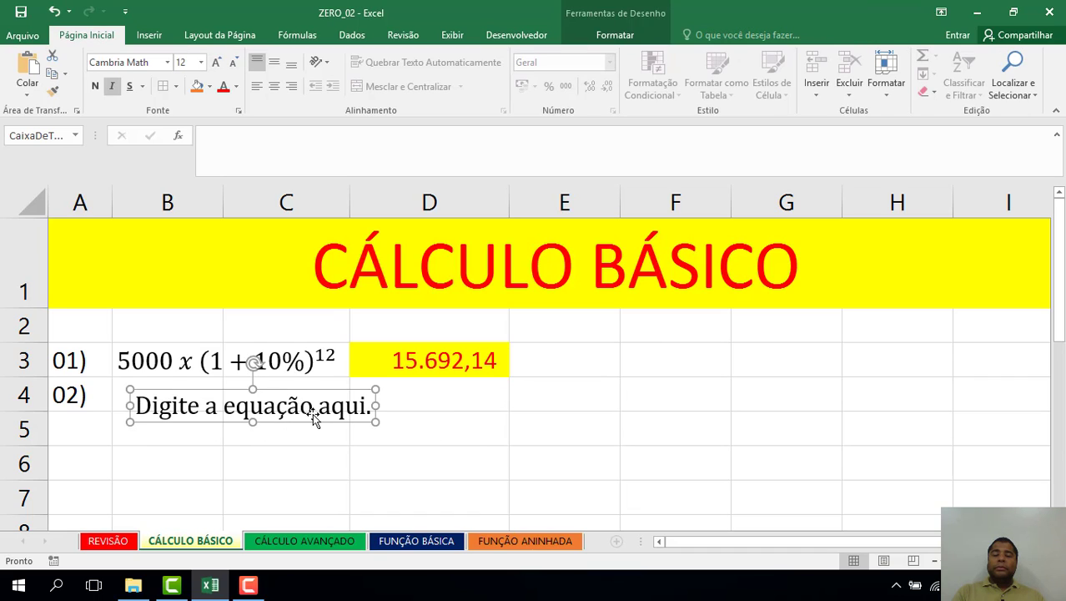
- Write 500 x in the new equation box, followed by an empty stacked fraction
left_click(273, 401)
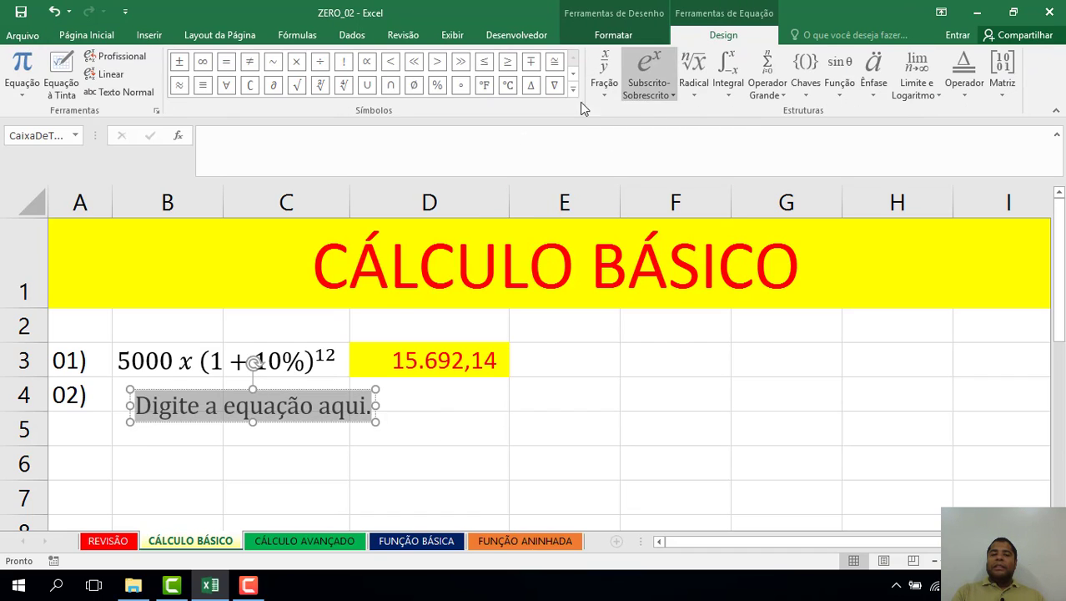
type("500")
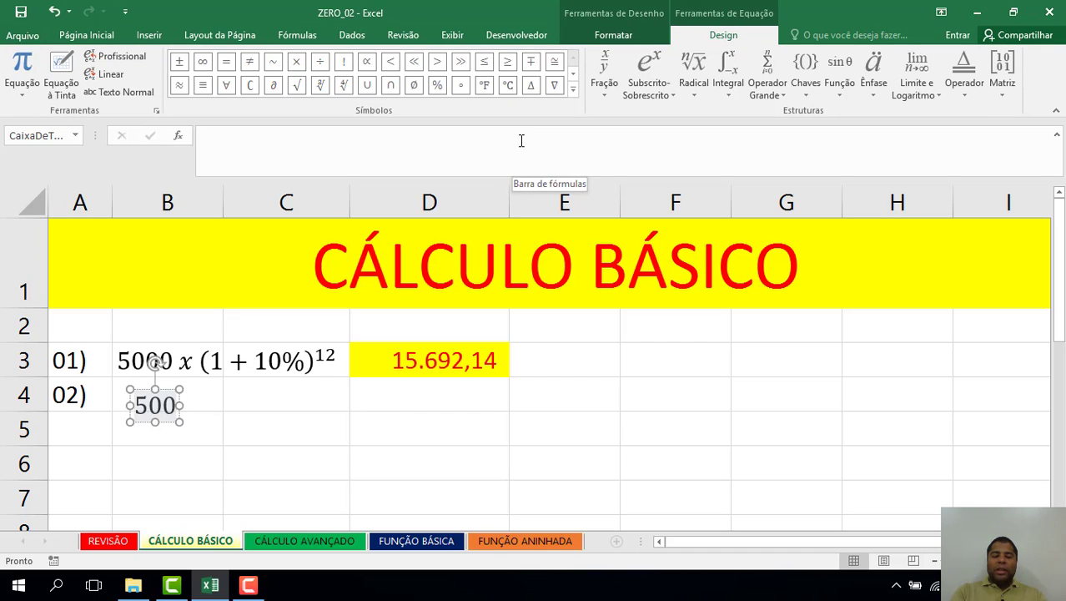
type("x")
key("BackSpace")
type("x")
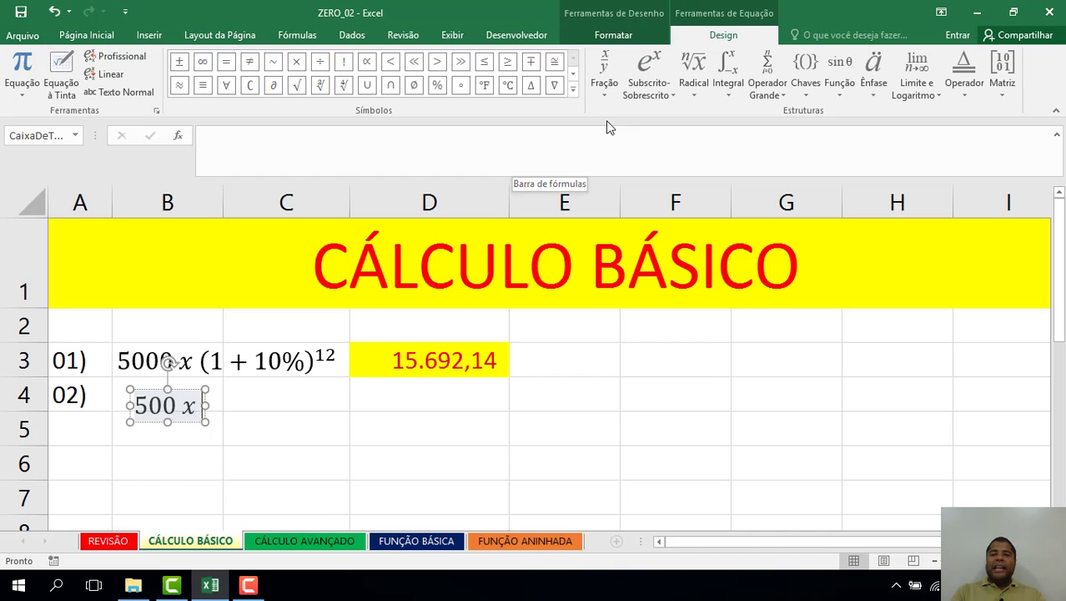
left_click(613, 63)
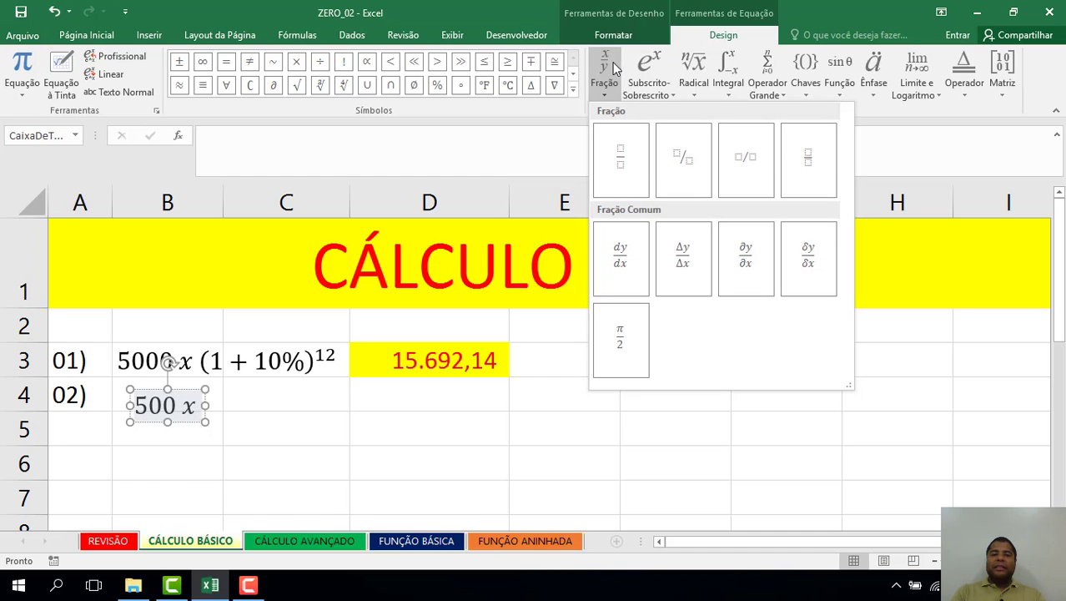
left_click(620, 161)
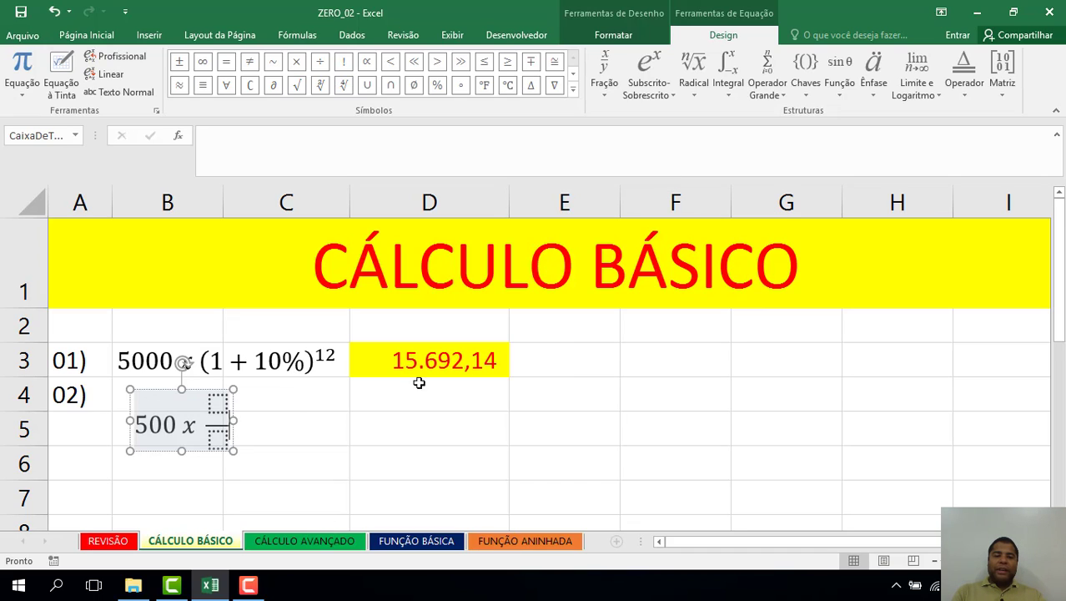
- Fill the fraction's numerator with (1 + 1%) in structured parentheses, raised to the exponent 24
left_click(221, 407)
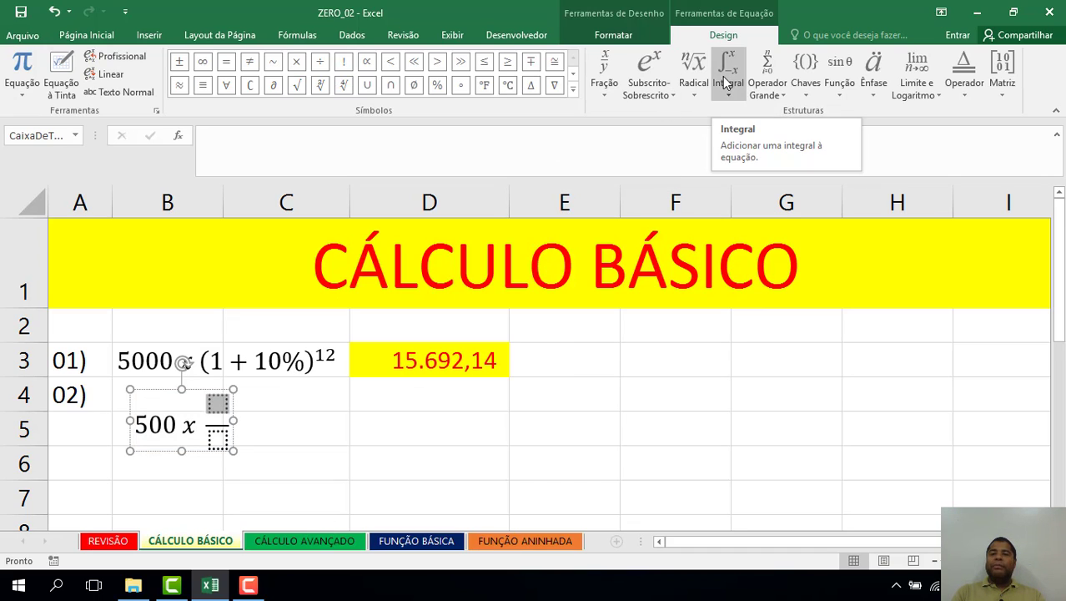
left_click(653, 74)
left_click(649, 168)
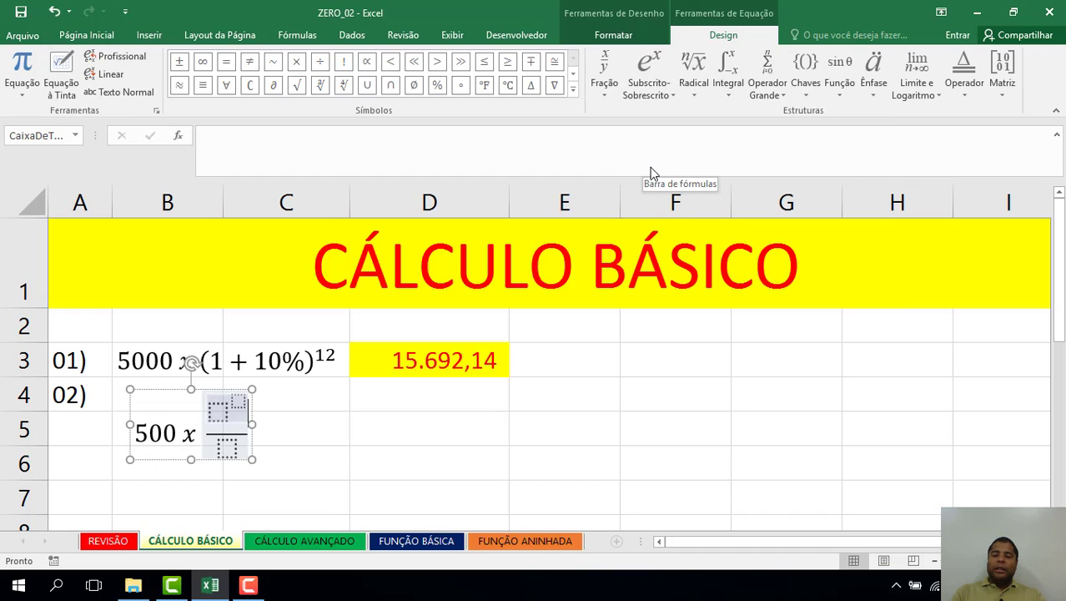
left_click(807, 67)
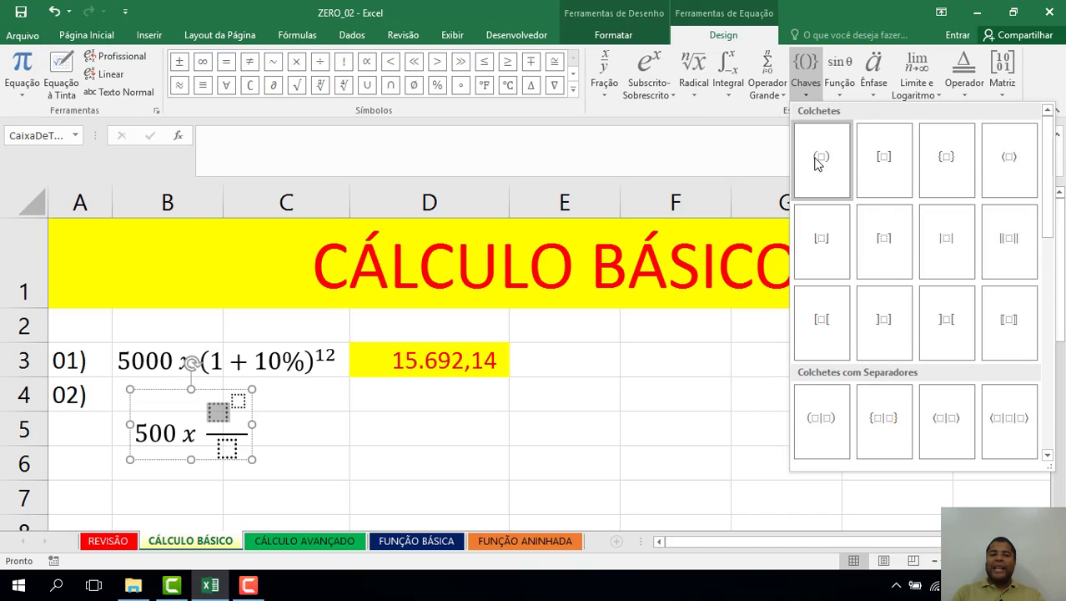
left_click(816, 158)
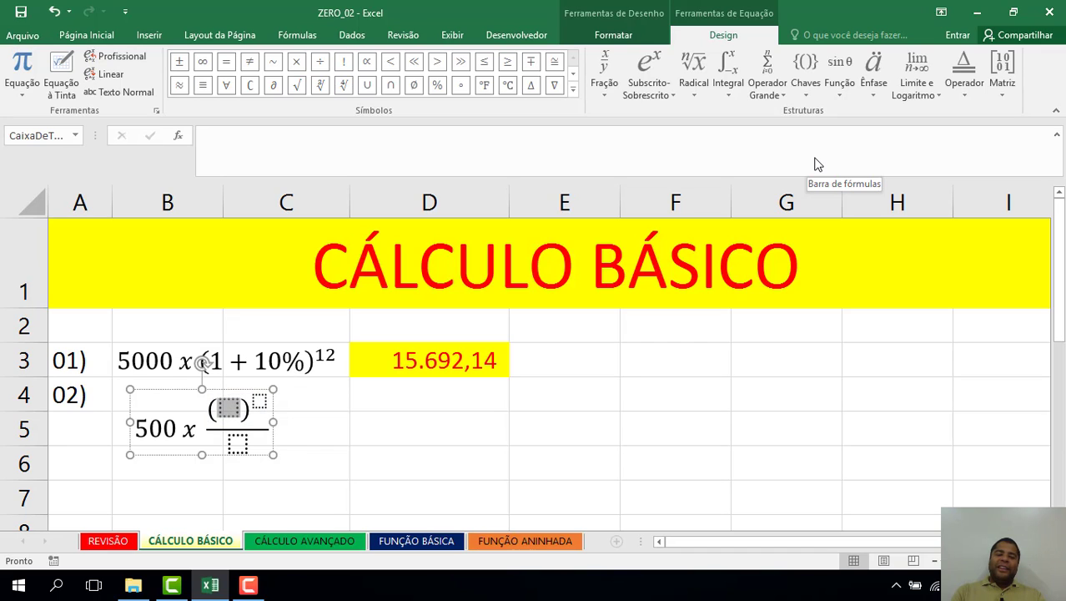
type("1 + 1%")
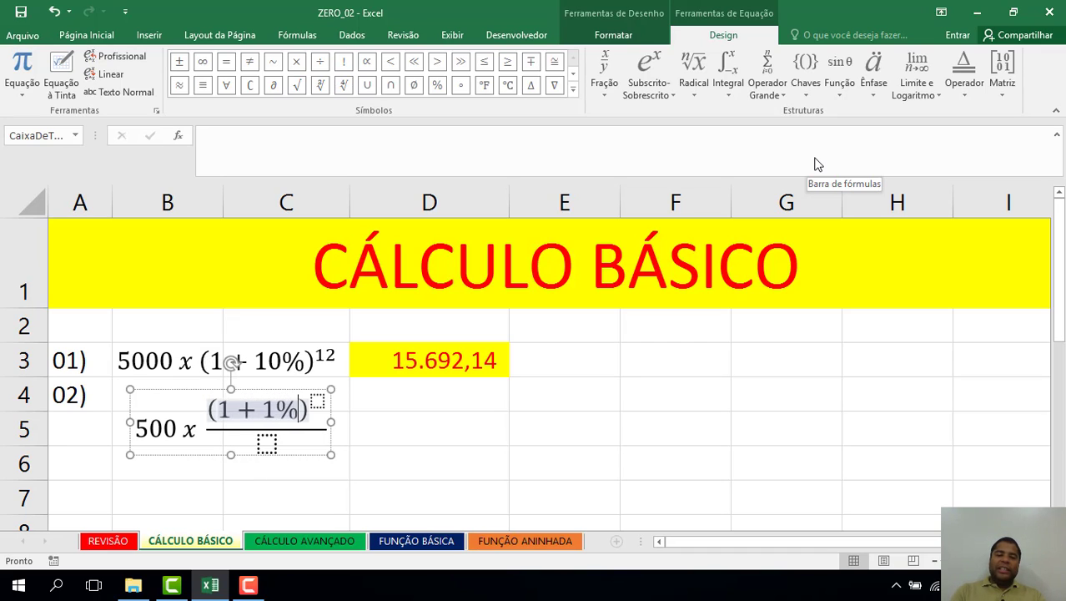
key("Right")
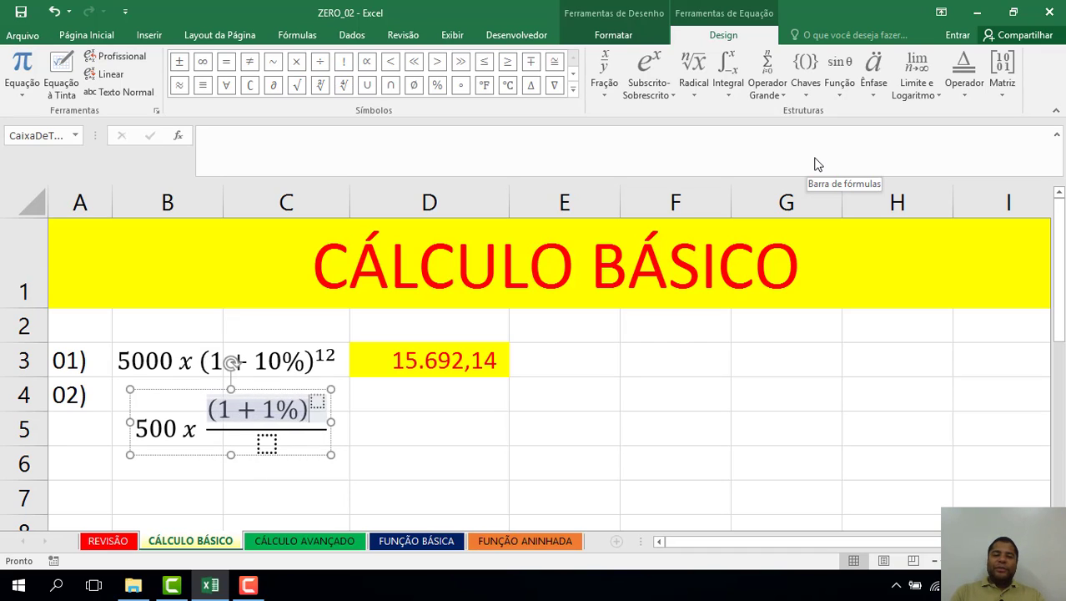
key("Right")
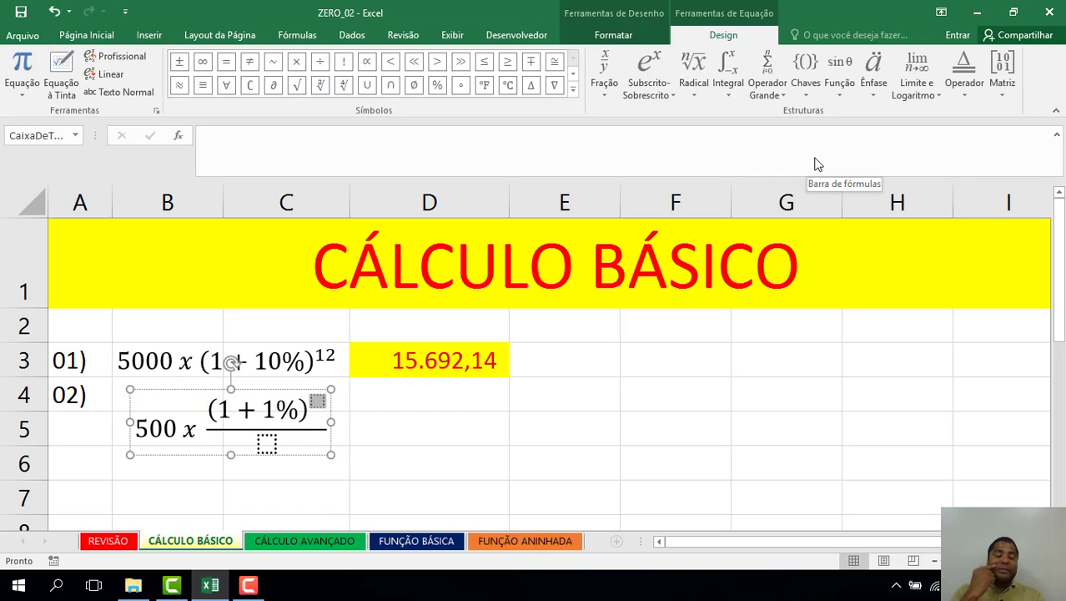
type("24")
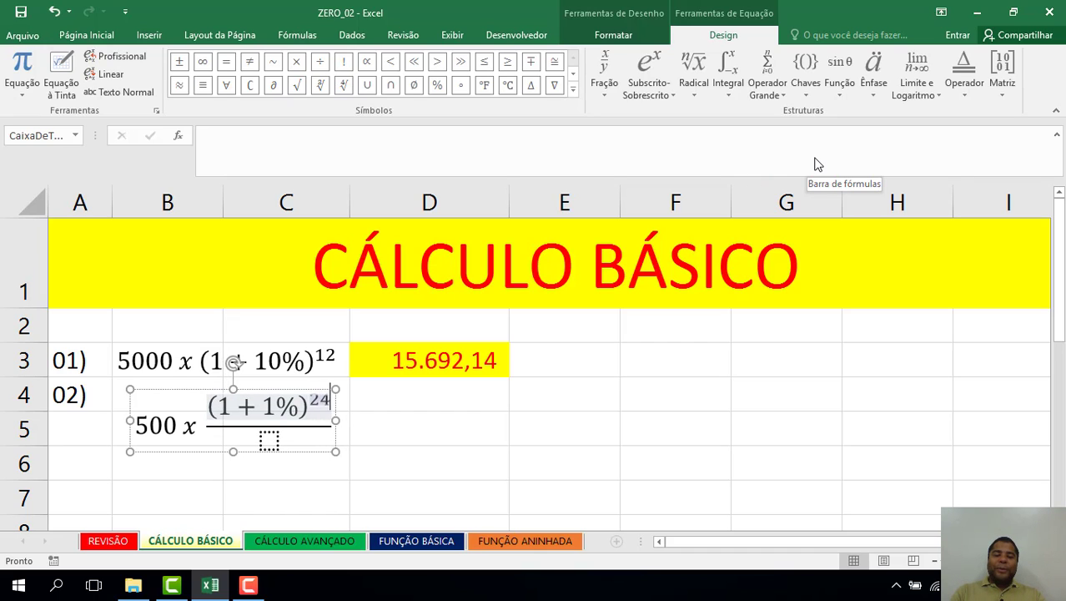
- Enter 1% as the fraction's denominator and move the equation up beside the 02) label
left_click(271, 442)
type("1%")
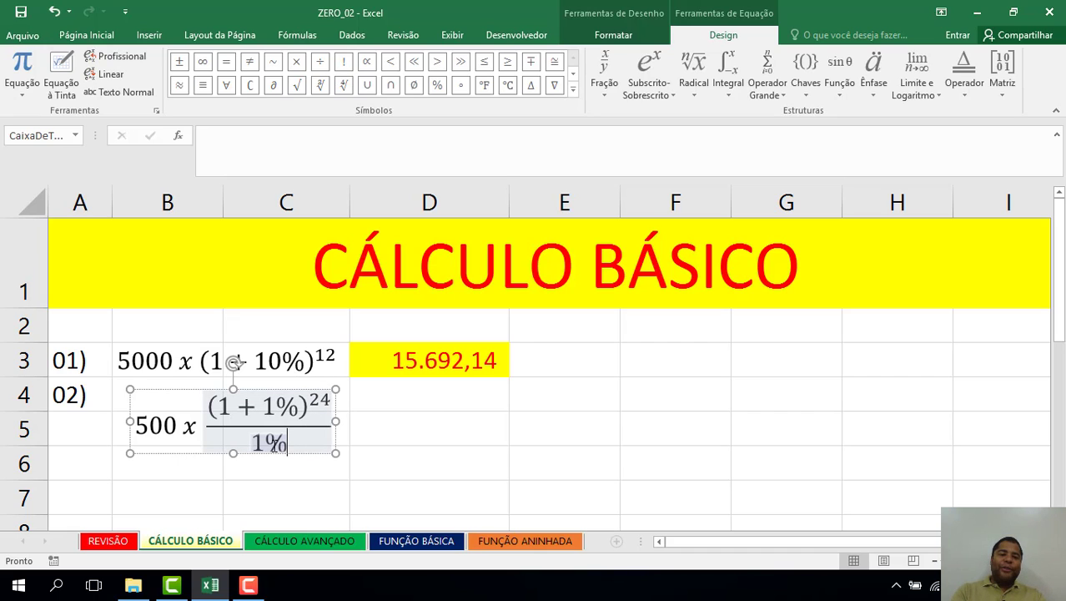
left_click(333, 434)
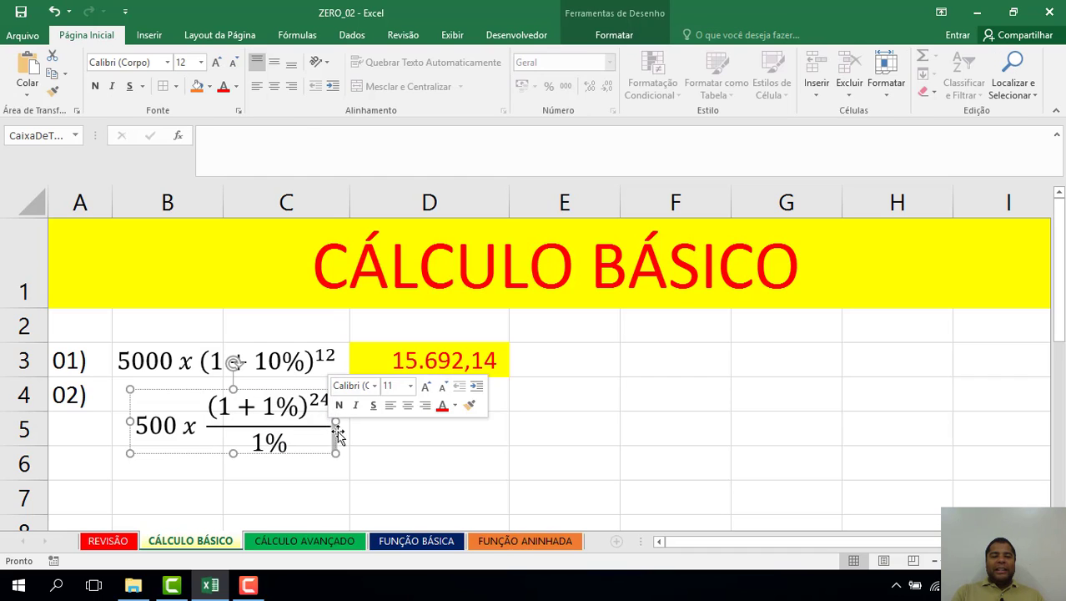
left_click(380, 449)
left_click(315, 453)
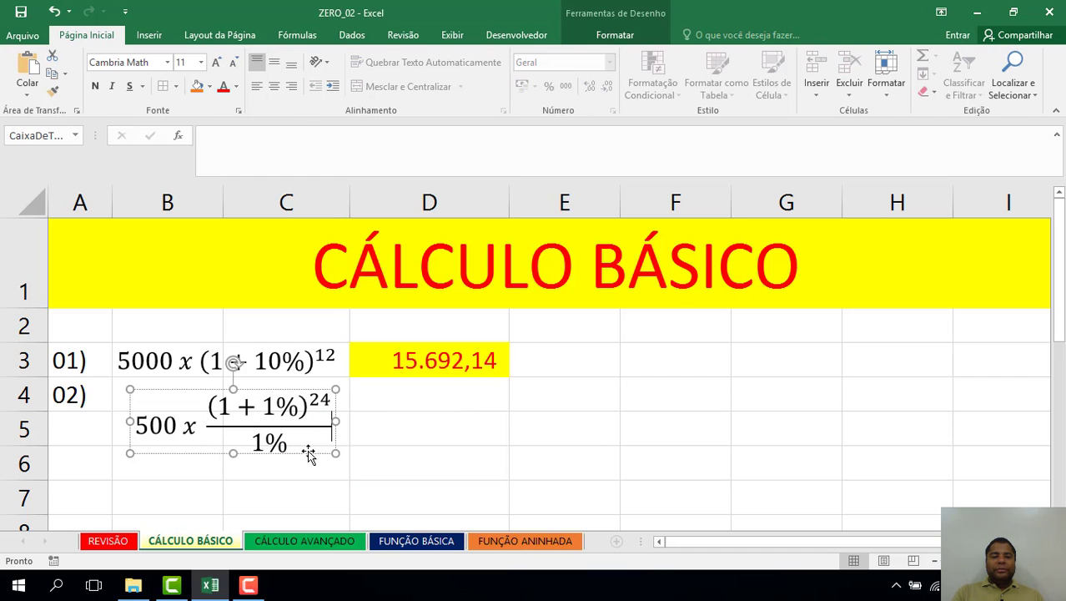
left_click_drag(308, 452, 309, 444)
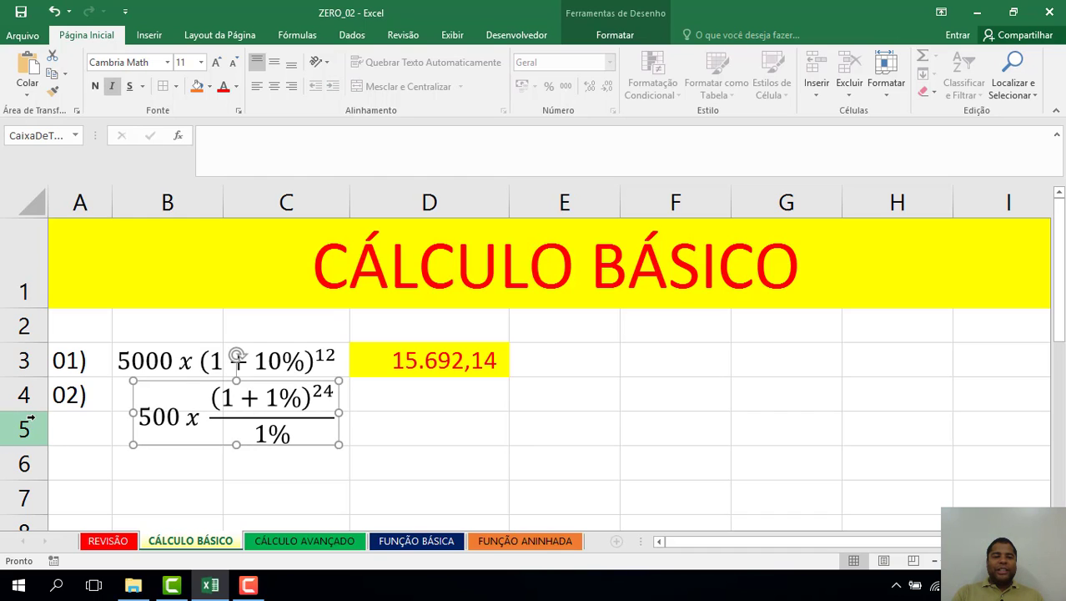
- Increase the height of row 4 to fit the equation and vertically centre the 02) label in A4
left_click_drag(30, 412, 38, 448)
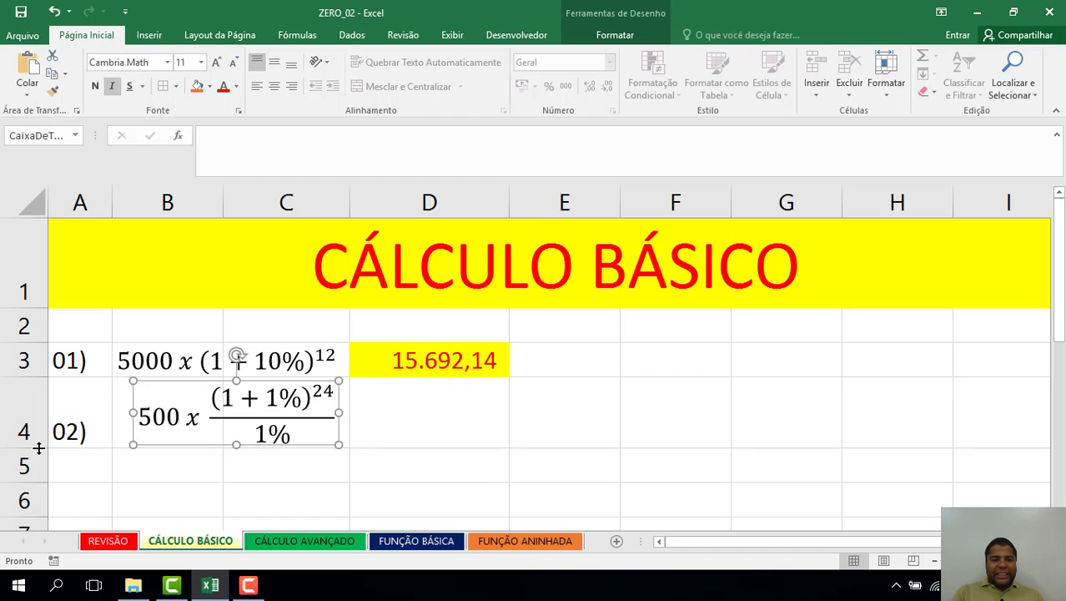
left_click(81, 428)
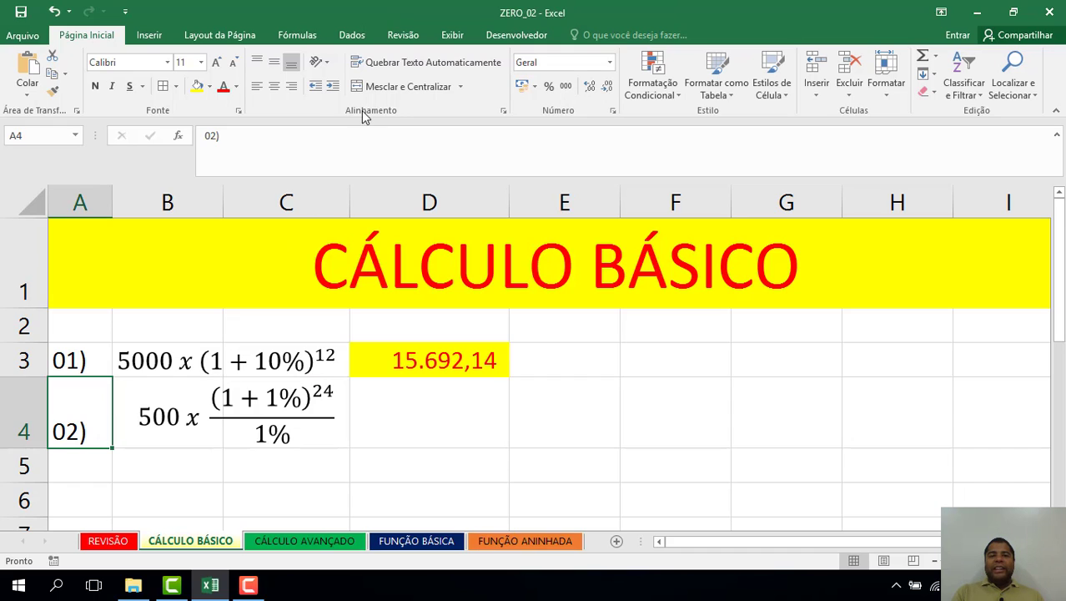
left_click(278, 68)
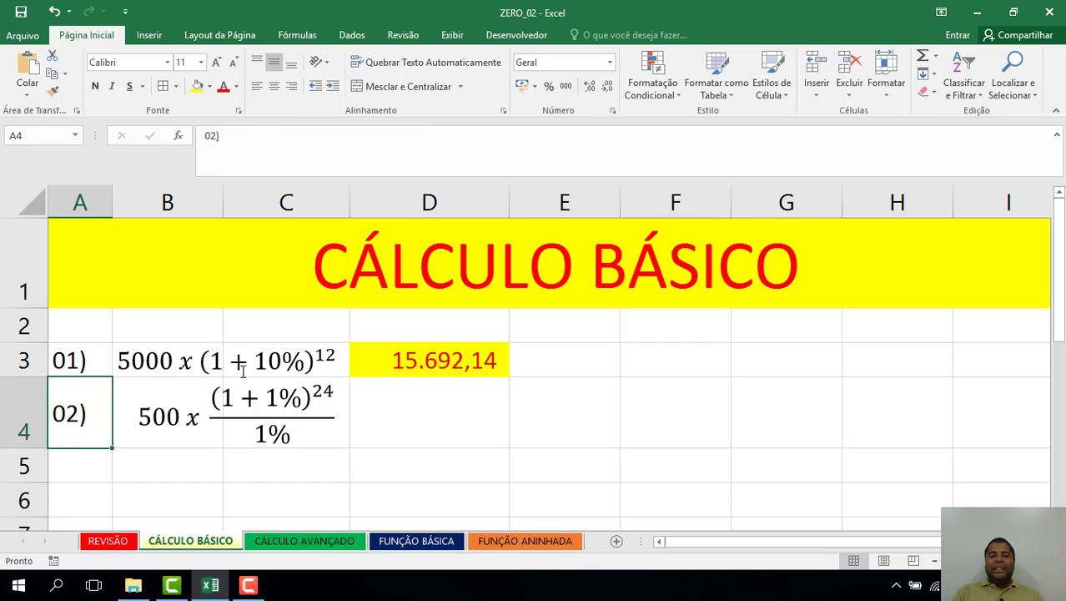
- Move the second equation slightly closer to the 02) label
left_click(297, 451)
left_click(299, 434)
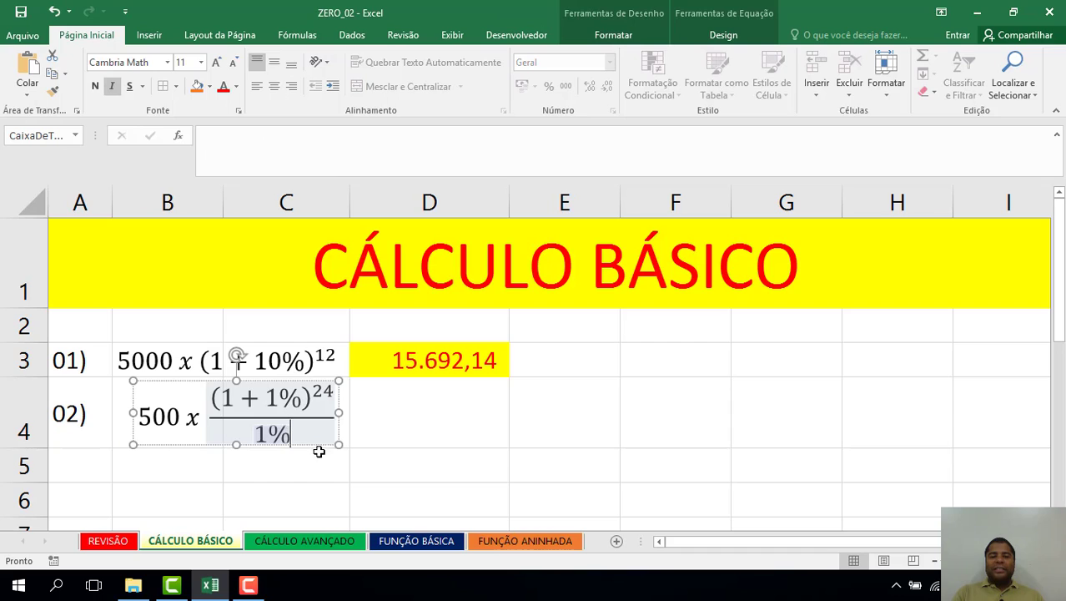
left_click_drag(317, 444, 308, 448)
left_click(402, 412)
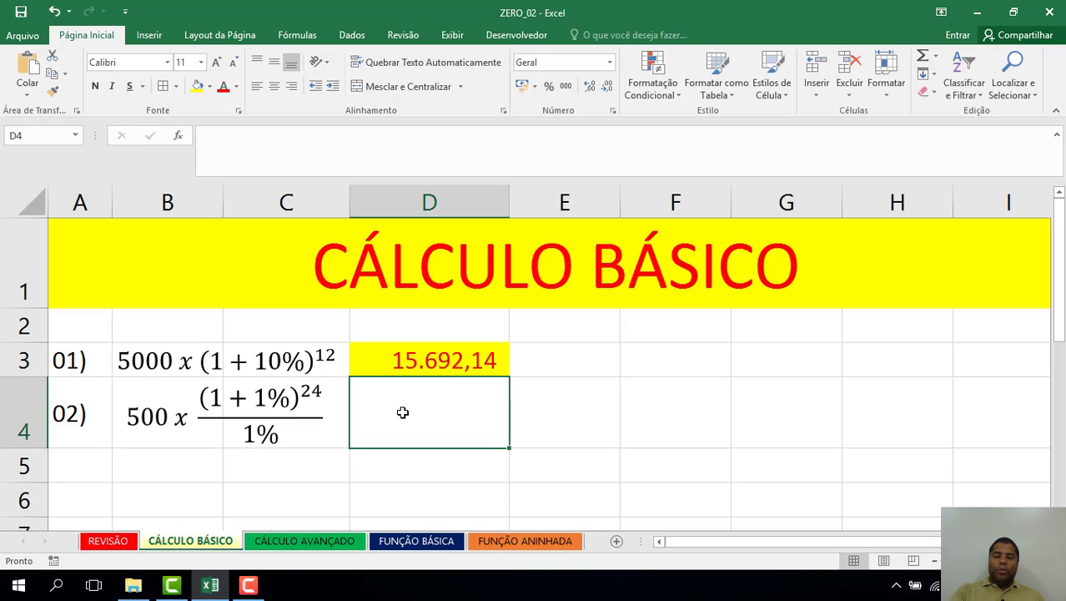
type("=")
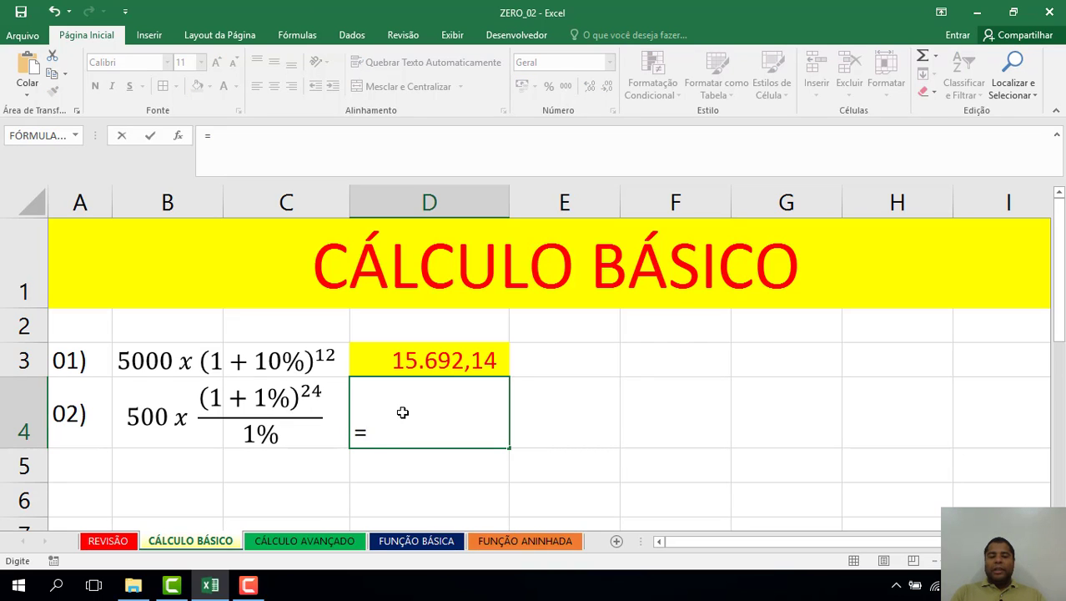
type("500")
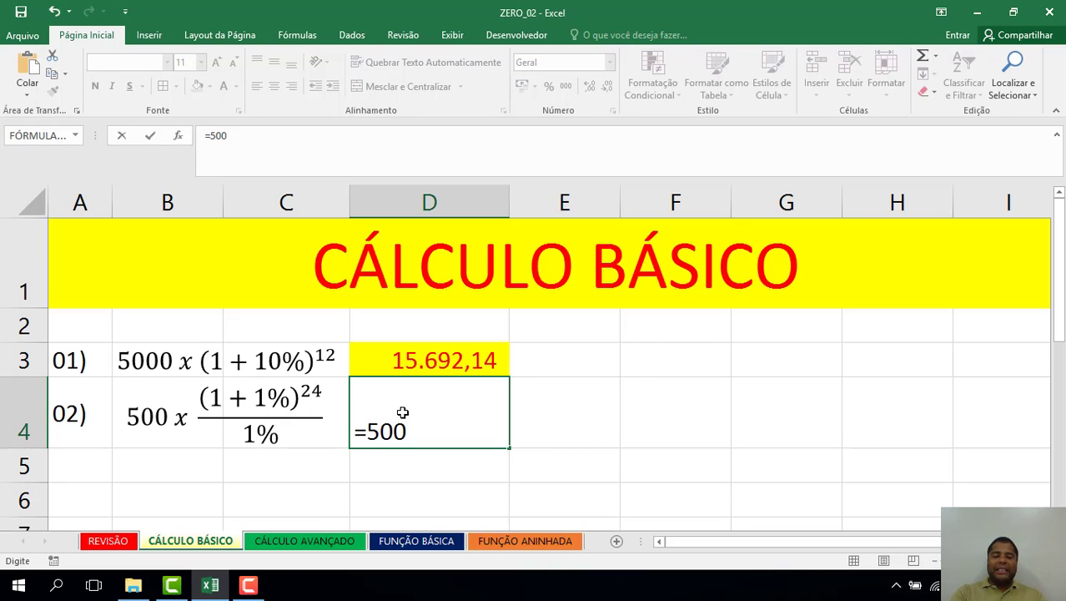
type("*")
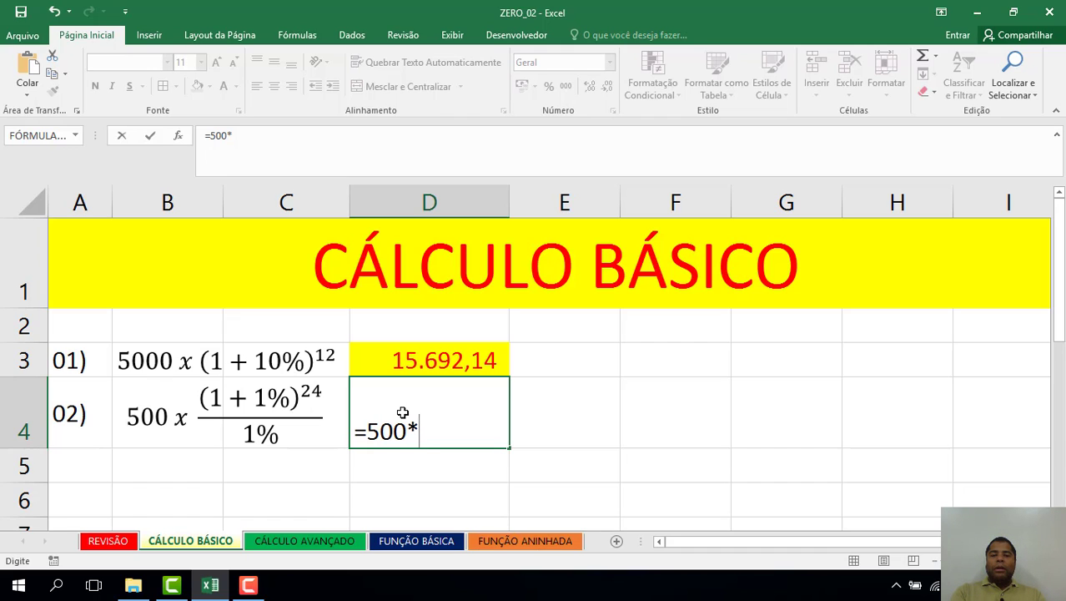
type("(")
key("Escape")
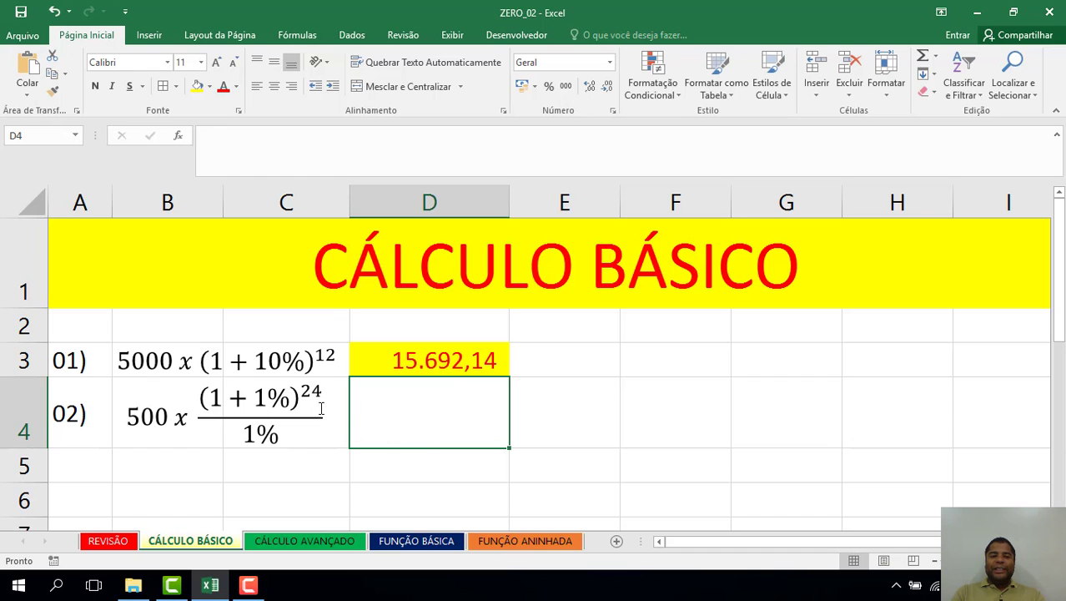
- Add -1 after the power in the second equation's numerator and shift the equation back out of column D
left_click(291, 395)
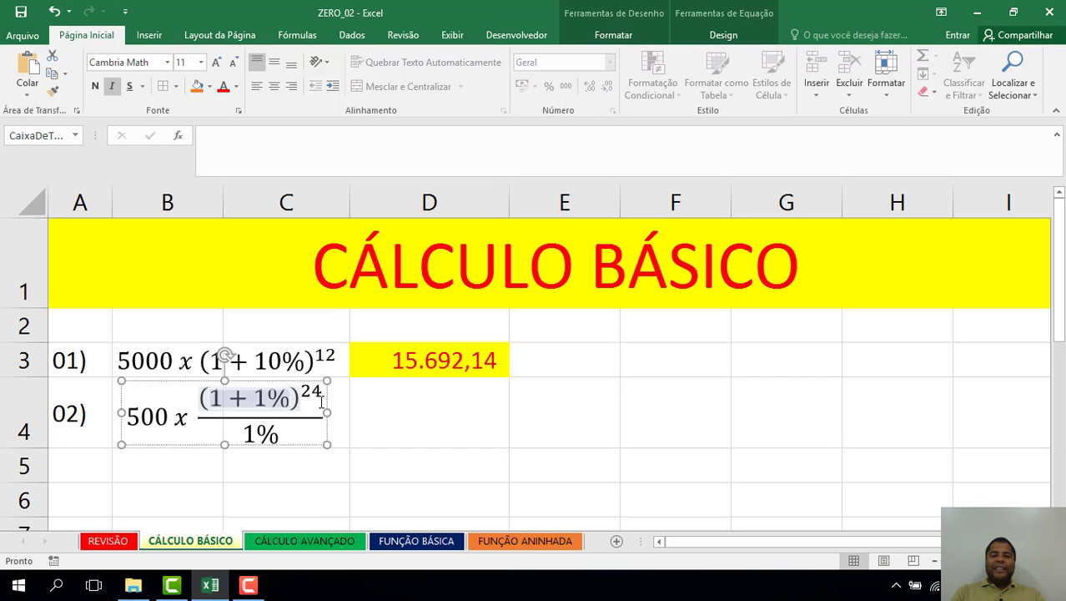
left_click(323, 392)
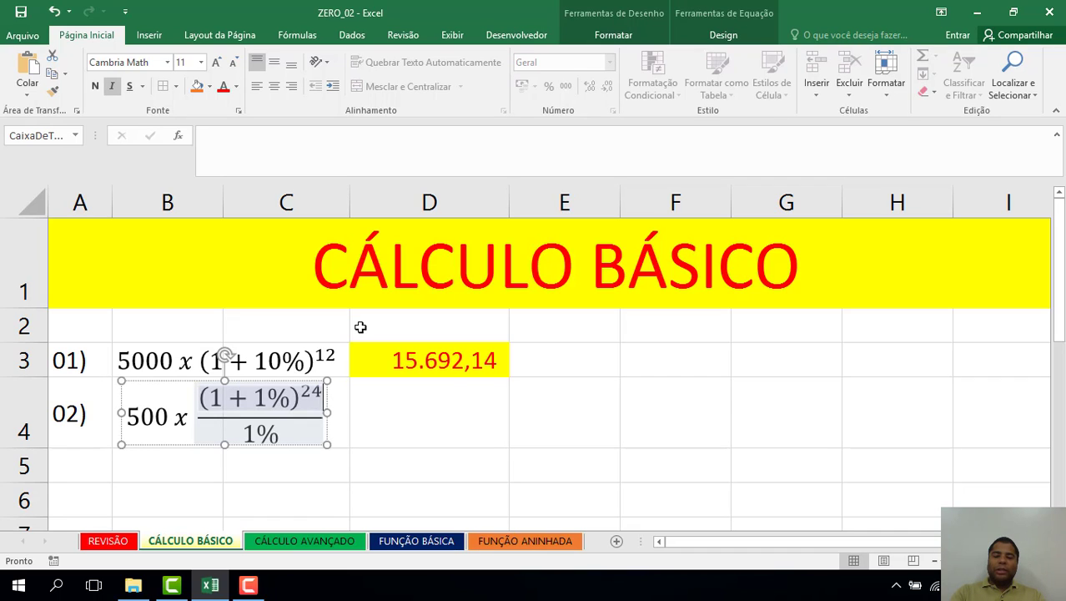
key("Right")
key("Left")
type("-1")
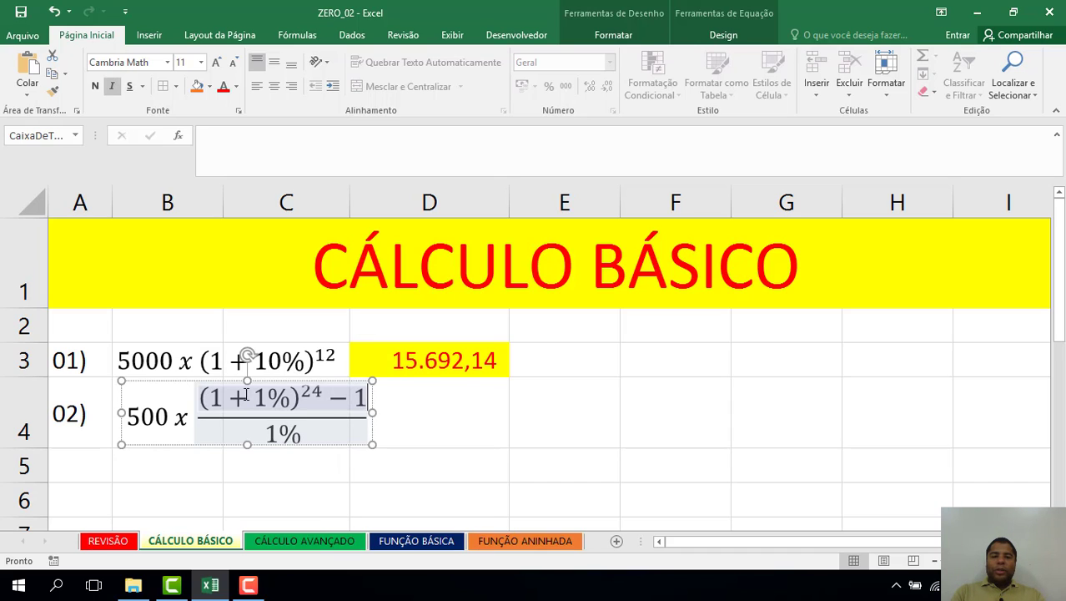
left_click(343, 447)
mouse_move(343, 447)
left_mouse_down()
mouse_move(332, 444)
mouse_move(347, 444)
left_mouse_up()
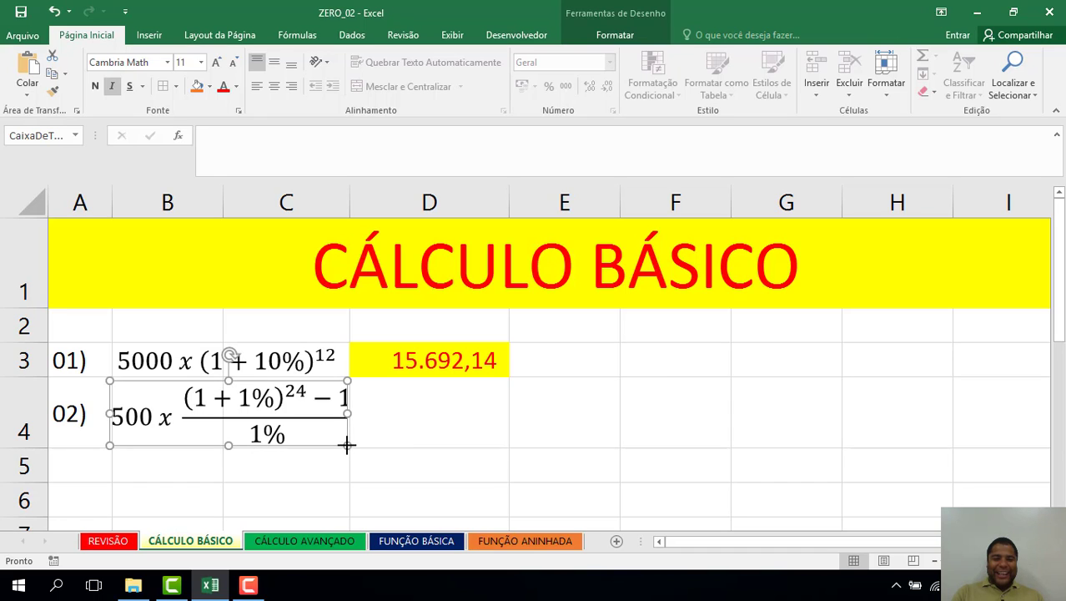
- Widen column C and enlarge the second equation's box so the whole numerator fits
left_click(397, 427)
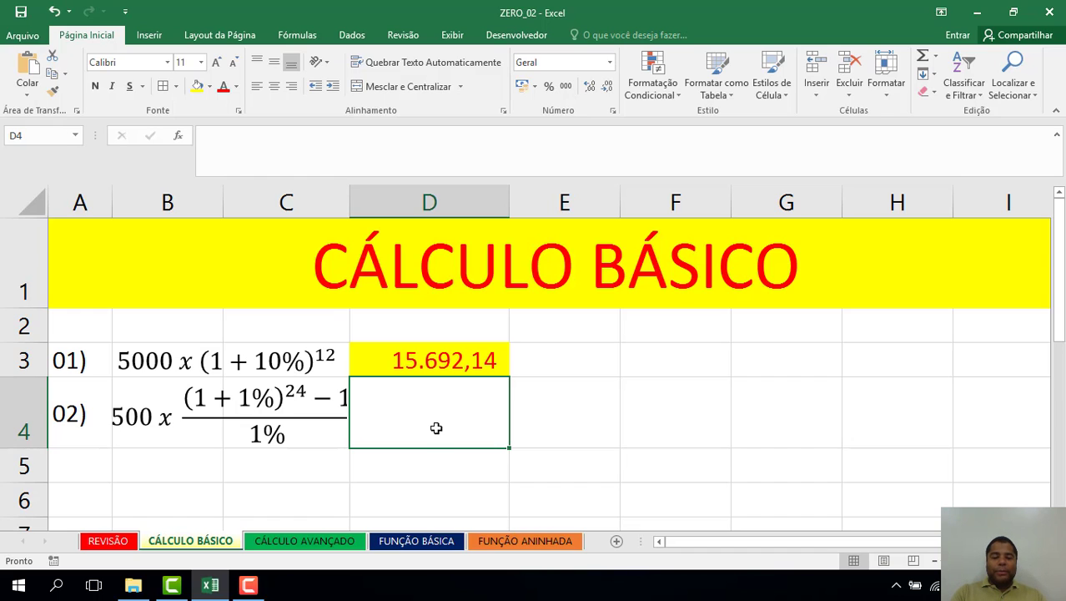
left_click_drag(350, 204, 365, 205)
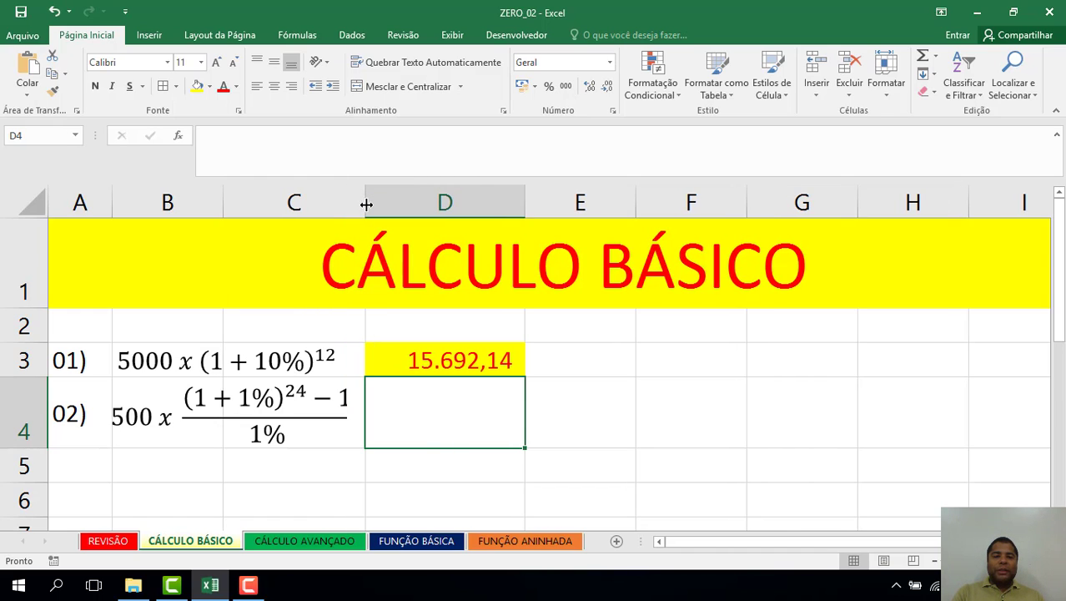
left_click(332, 414)
left_click_drag(348, 445, 357, 436)
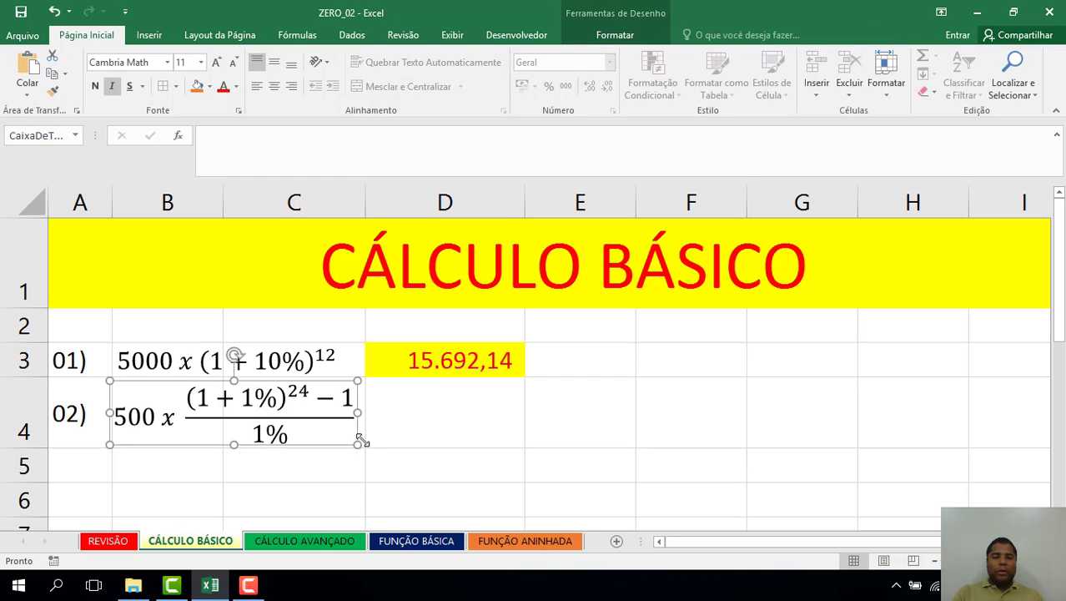
- Start the formula for exercise 02 in D4 as =500*(1+1%)^24-1/1%
left_click(392, 426)
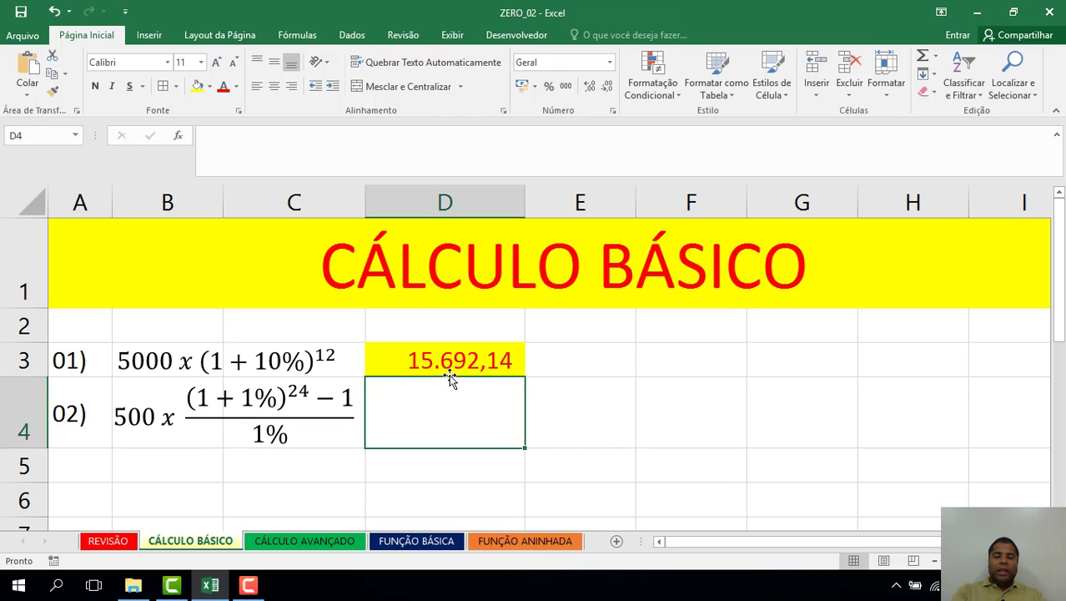
type("=")
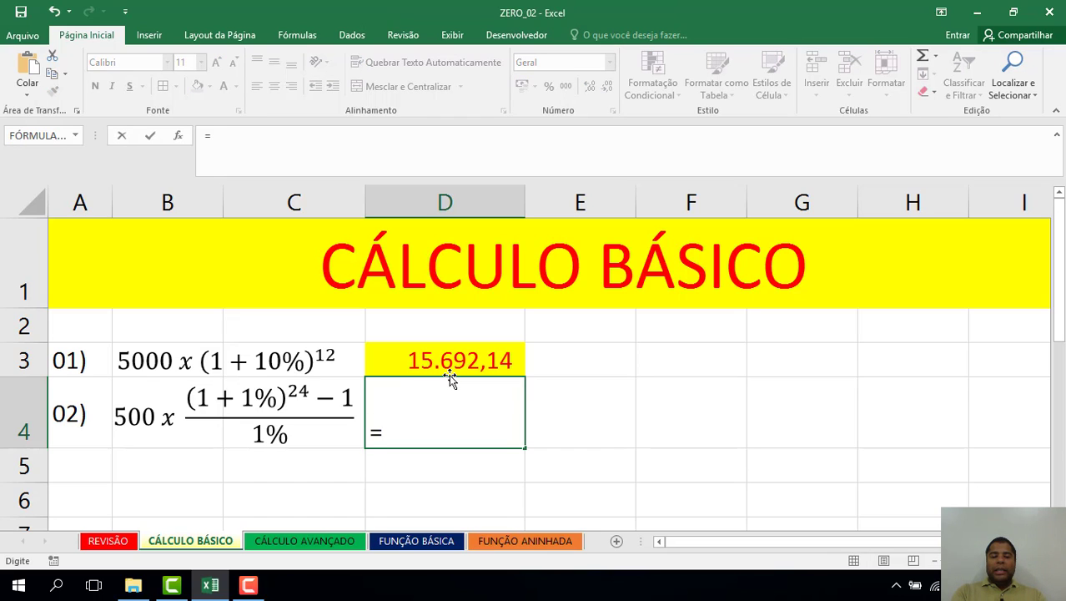
type("500")
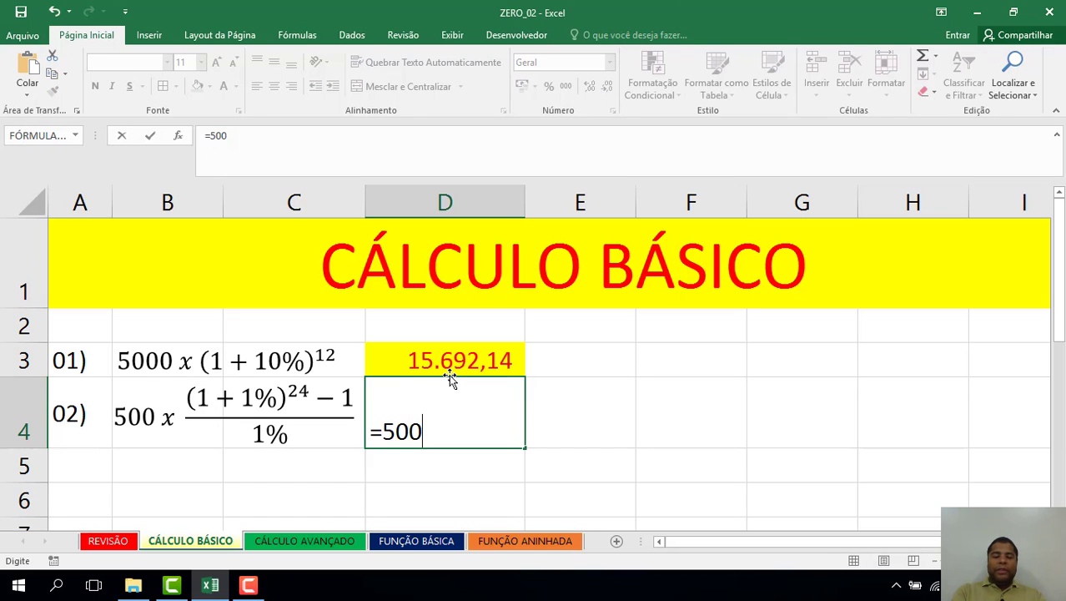
type("*(")
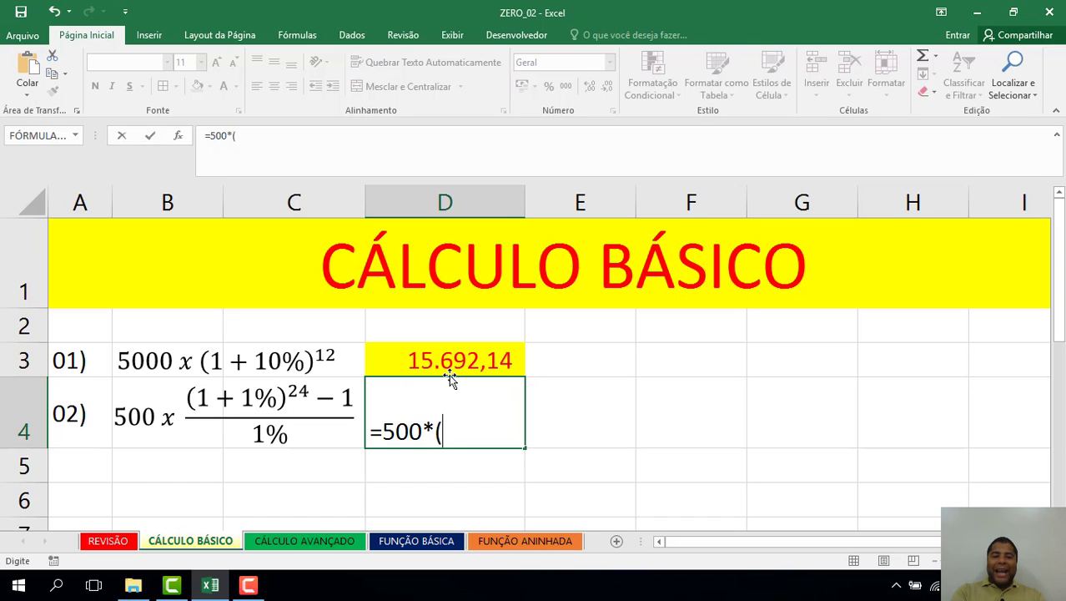
type("(")
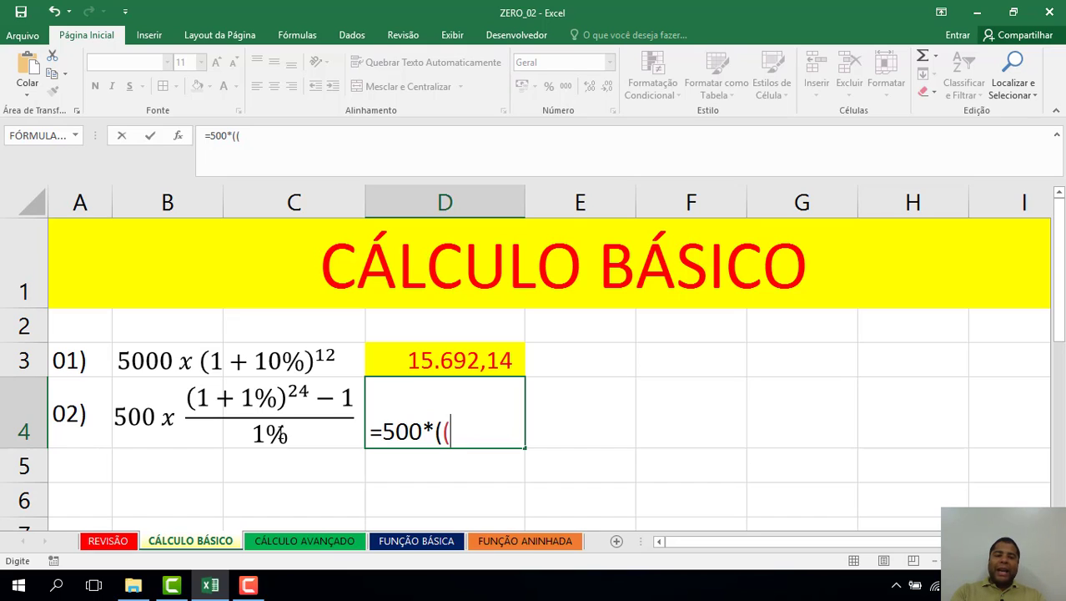
key("BackSpace")
type("1")
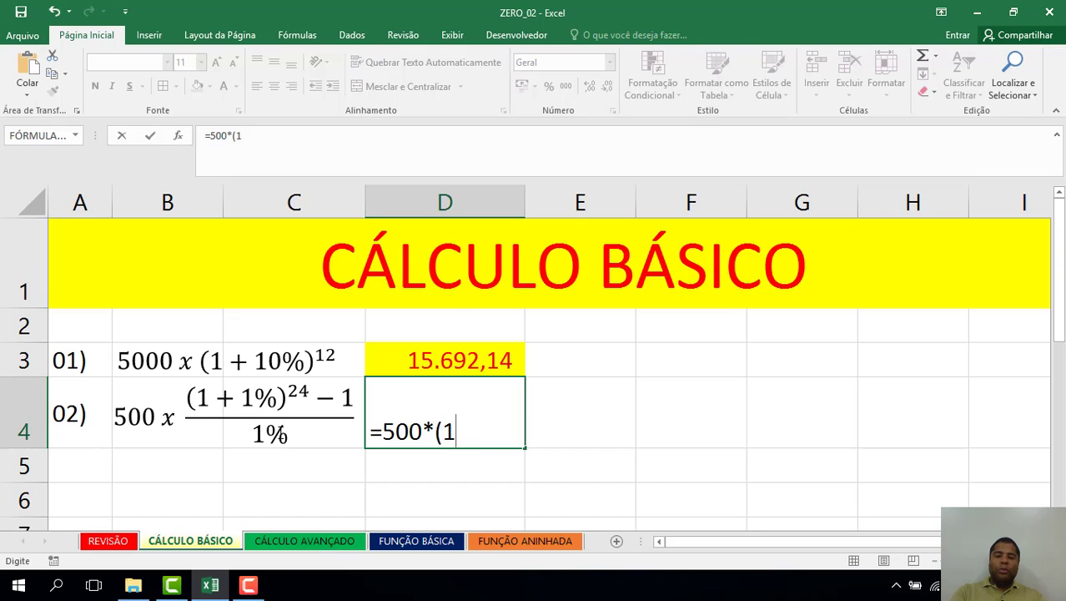
type("+")
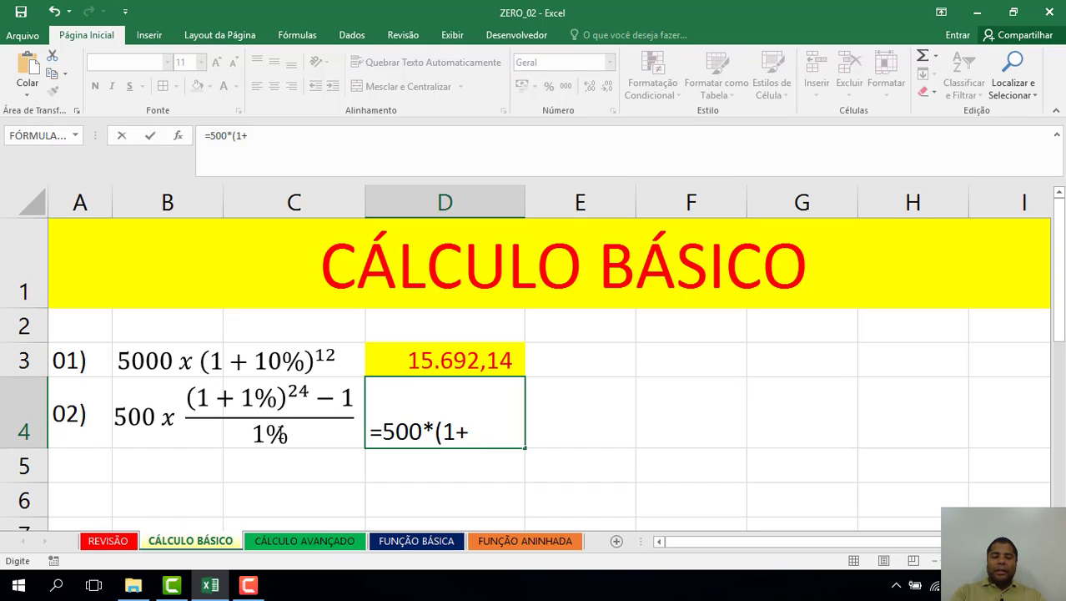
type("1%")
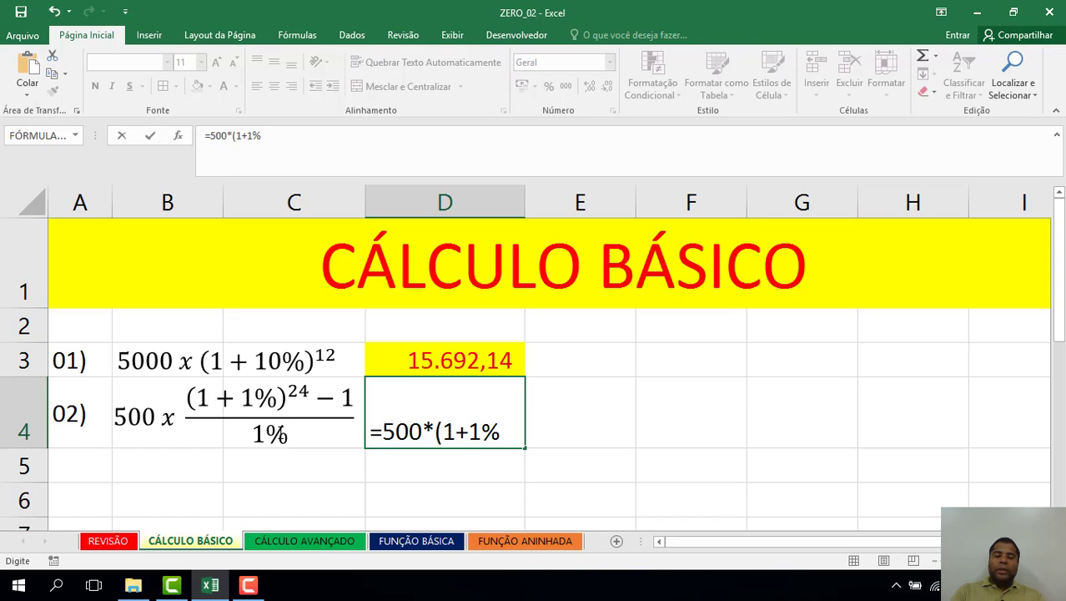
type(")^2")
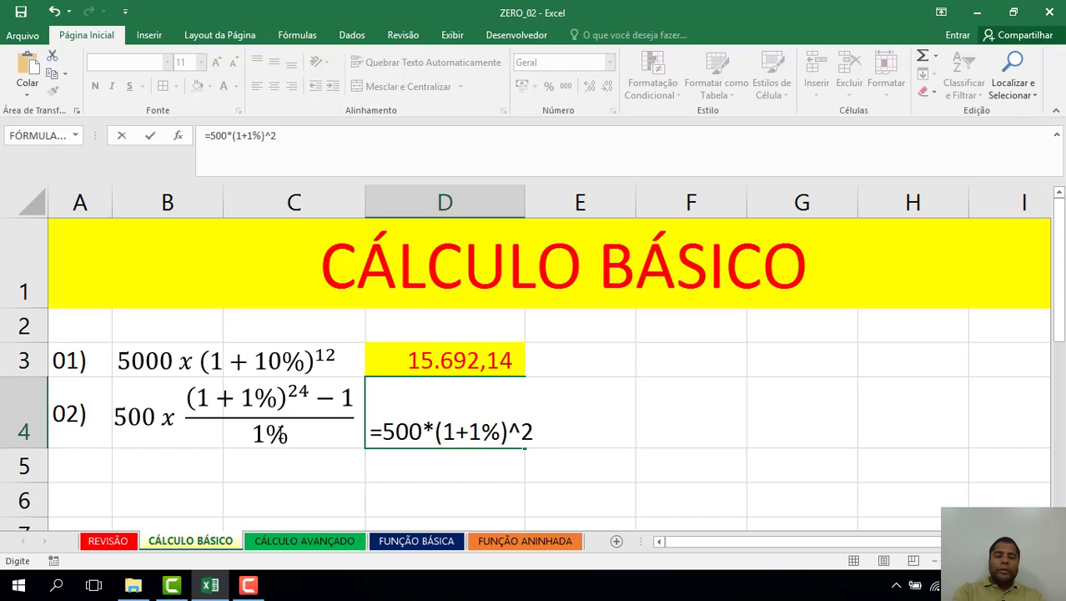
type("4-1")
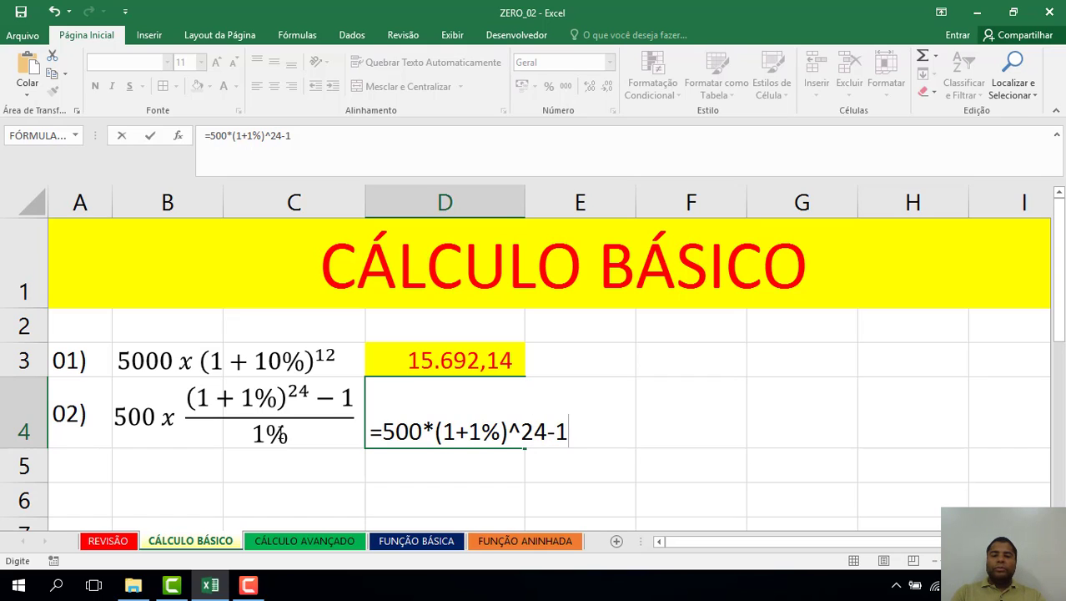
type("/1%")
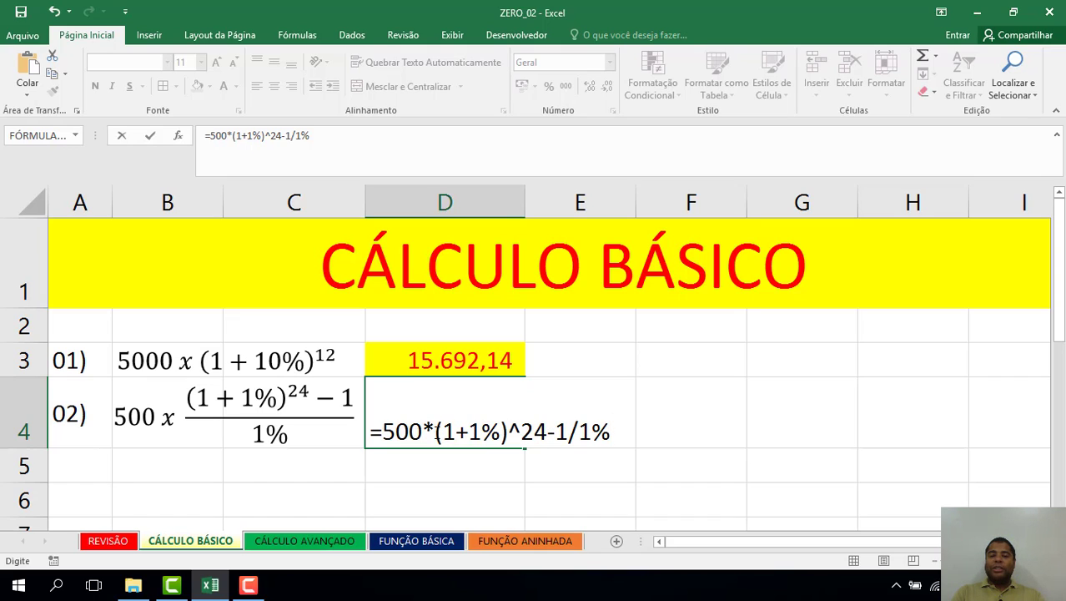
- Enclose the numerator (1+1%)^24-1 of the D4 formula in its own parentheses and enter the formula
left_click(435, 431)
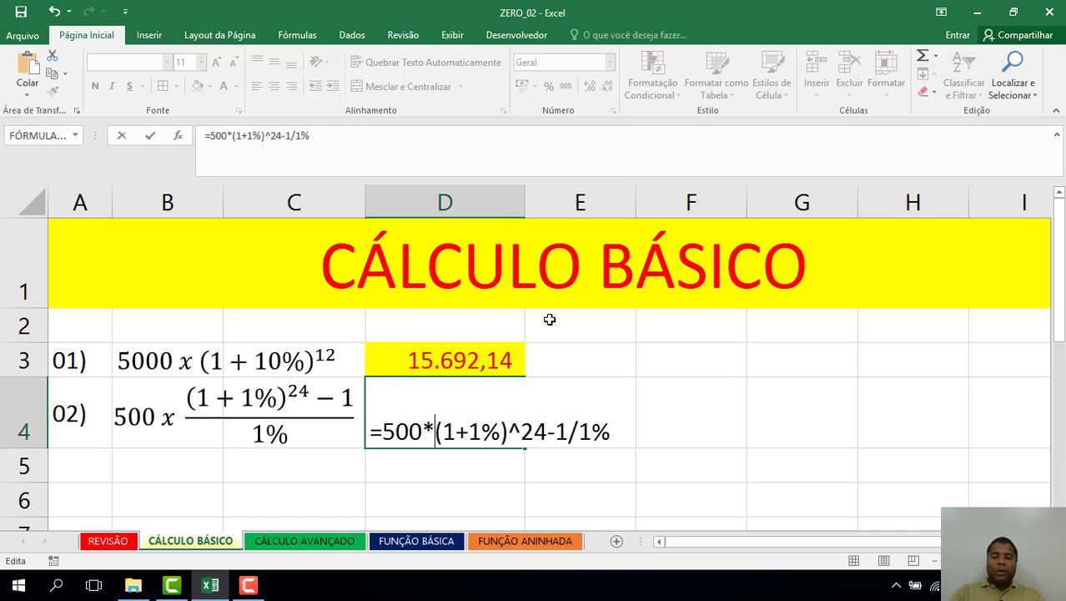
type("(")
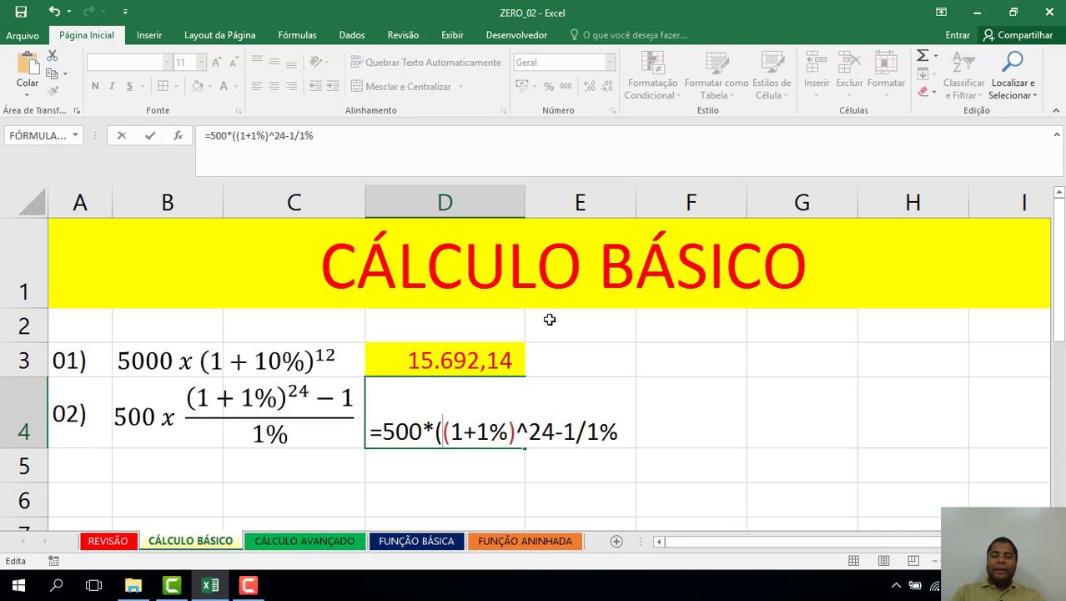
left_click(575, 430)
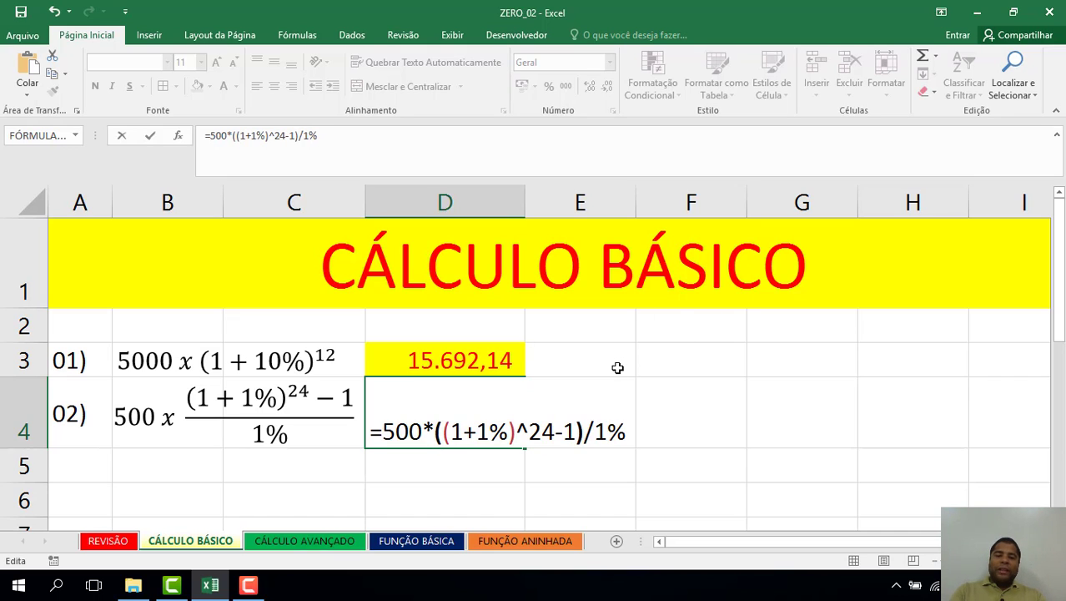
type(")")
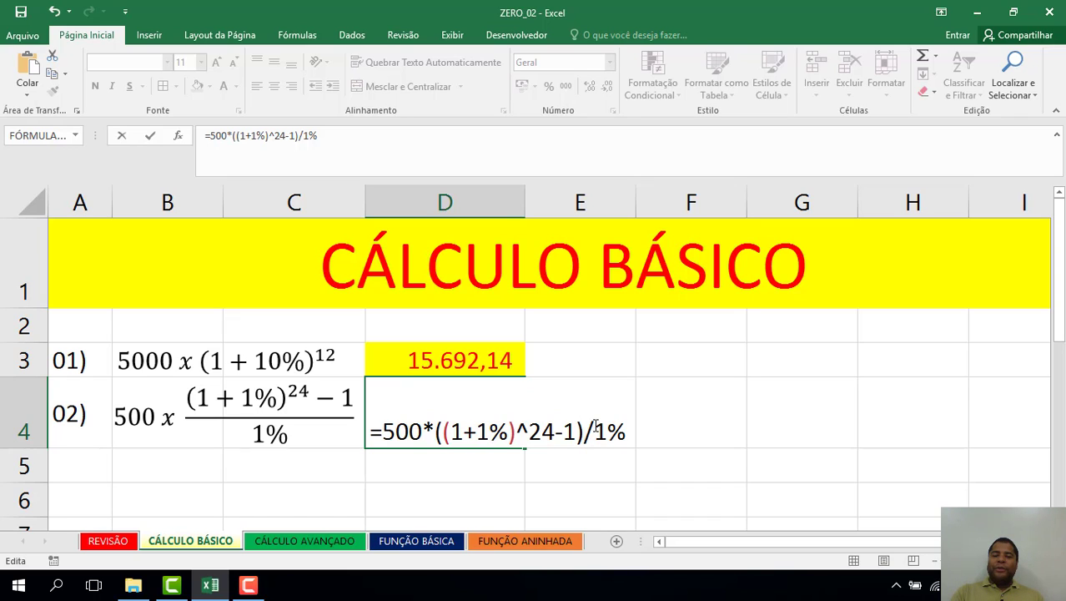
key("Return")
- Format the result in D4 with a thousands separator and two decimals, and centre it vertically
key("Up")
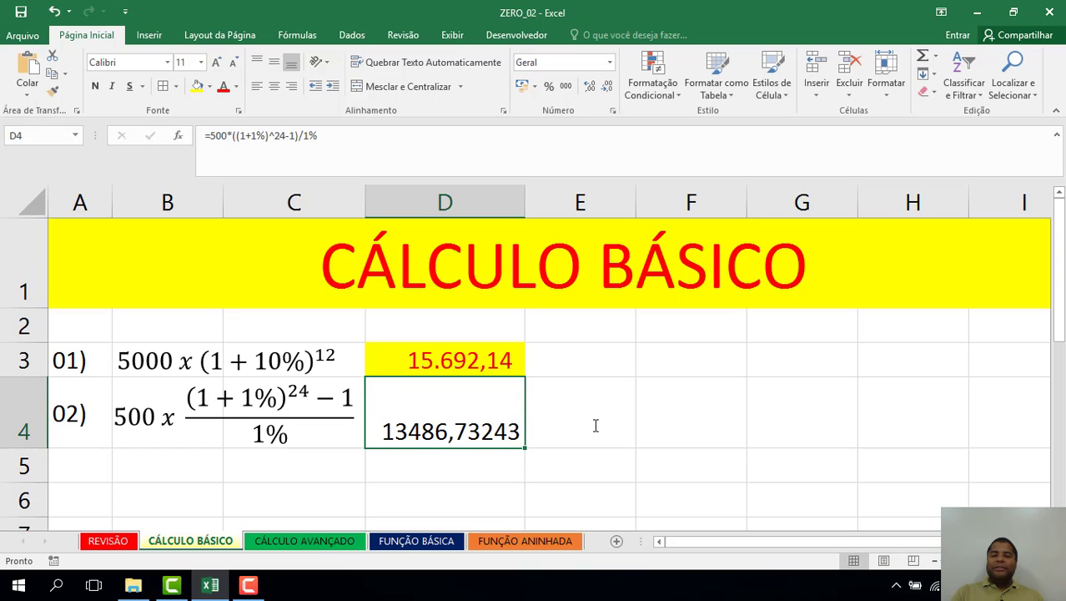
left_click(566, 87)
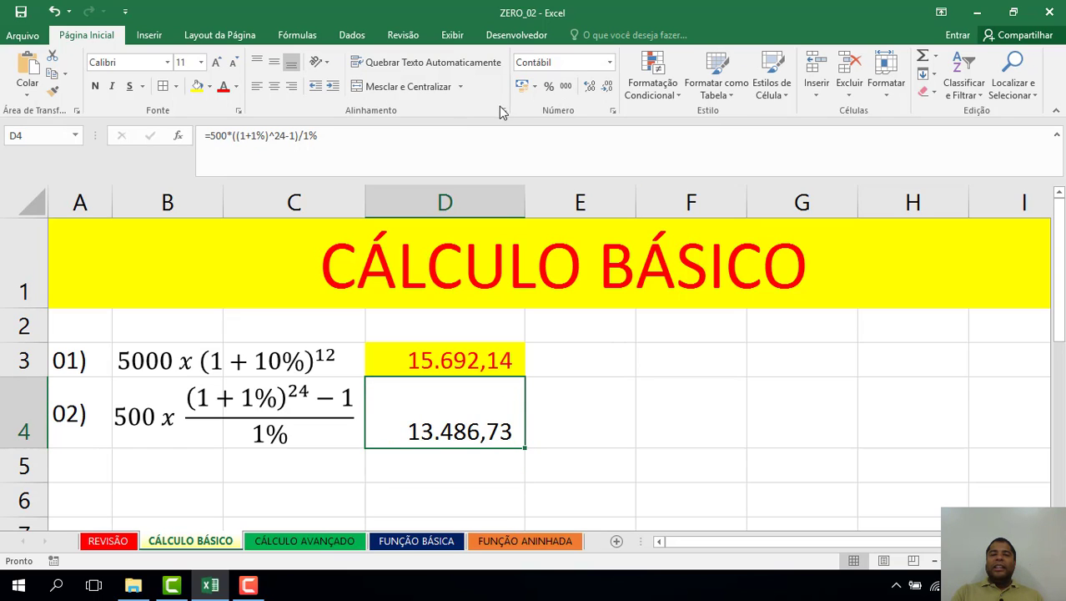
left_click(272, 64)
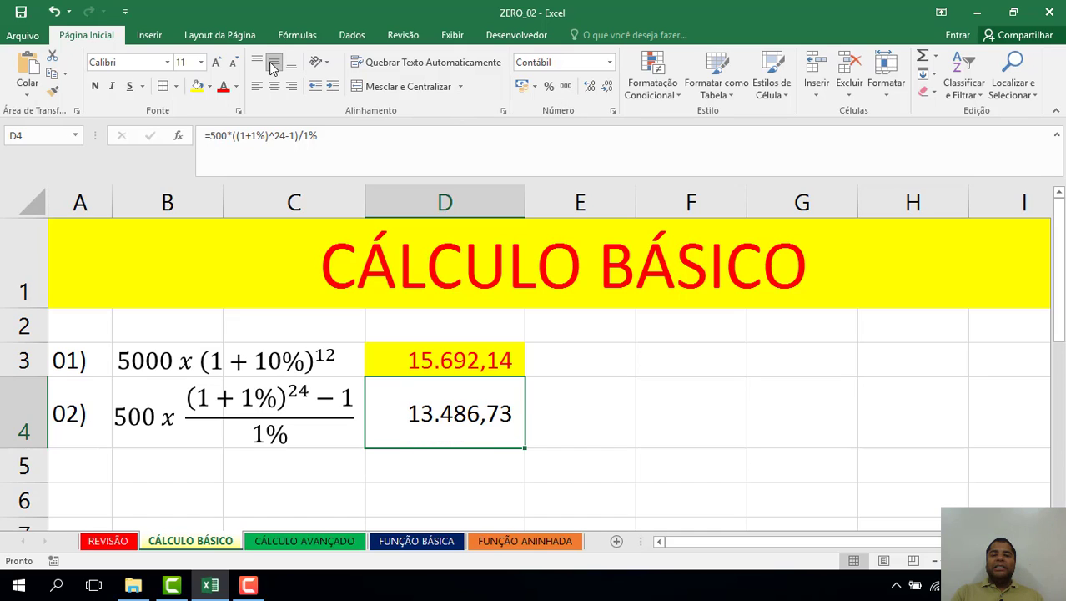
- Give D4 red text and a yellow fill, matching the first exercise's result
left_click(222, 86)
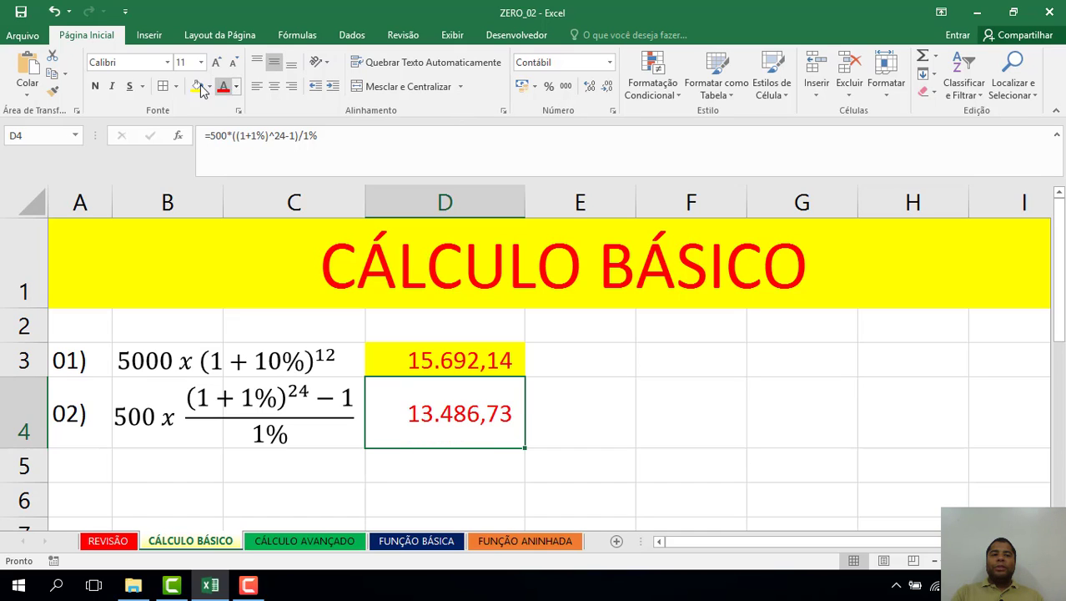
left_click(197, 86)
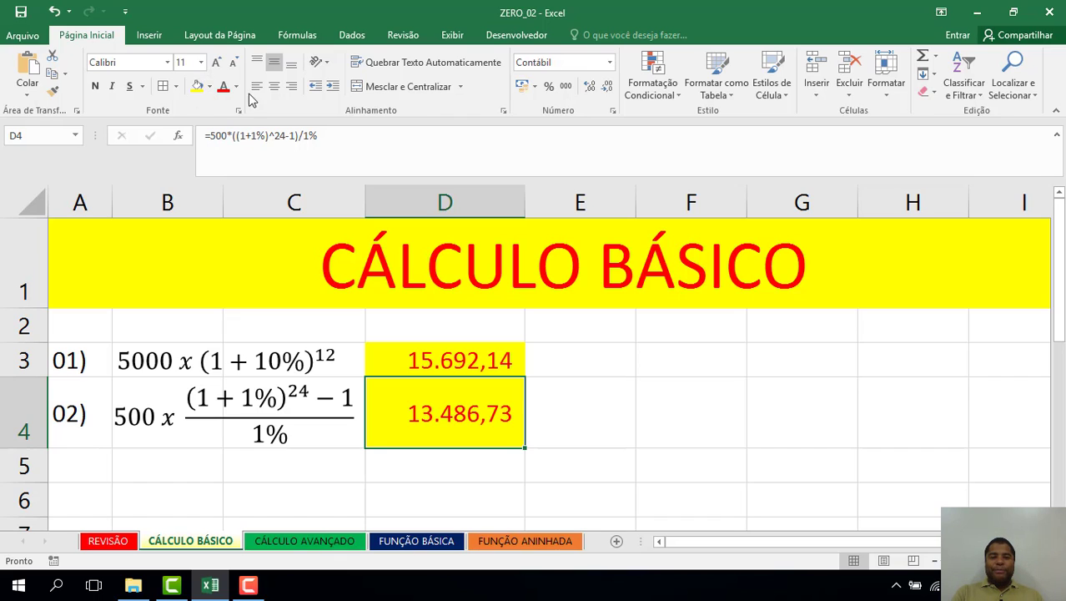
left_click(569, 423)
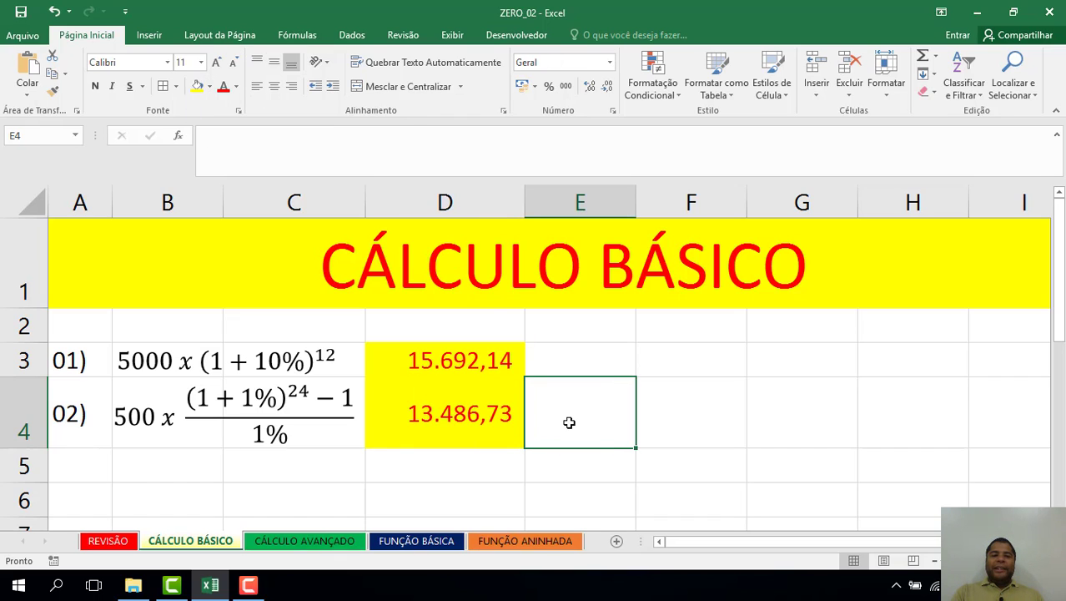